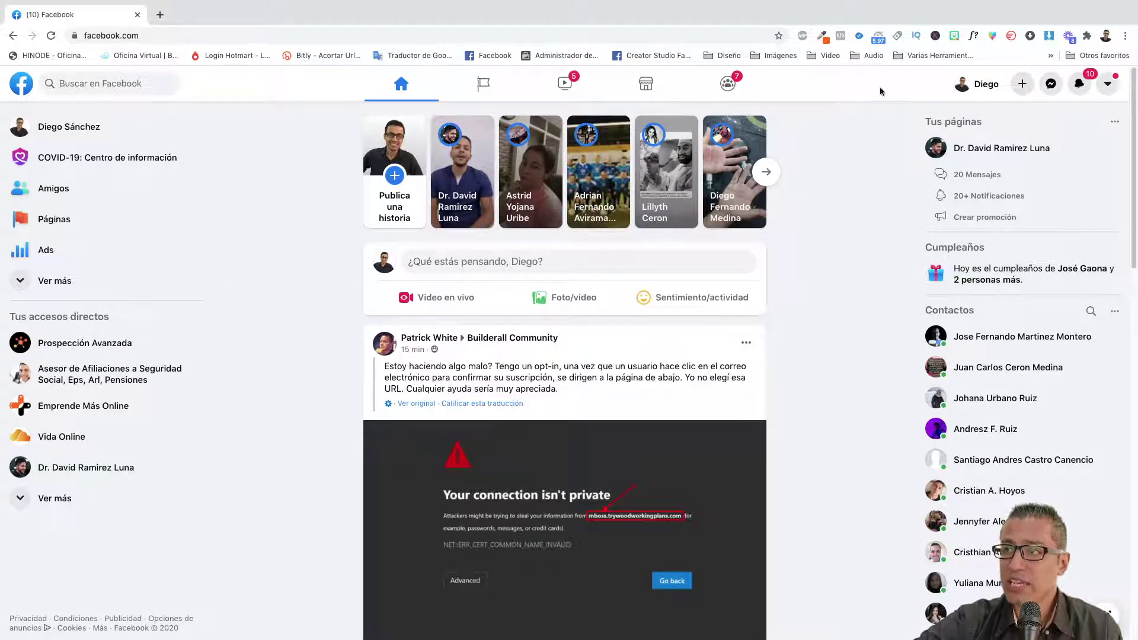
- Start creating a new Facebook page and add Educación as its category
click(1023, 85)
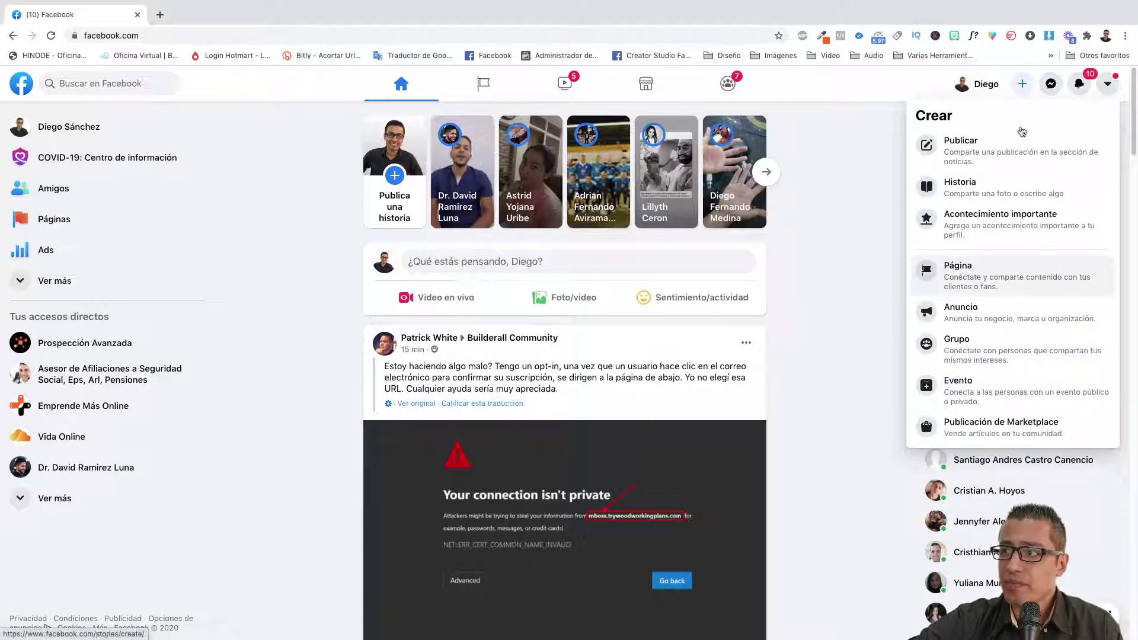
click(978, 271)
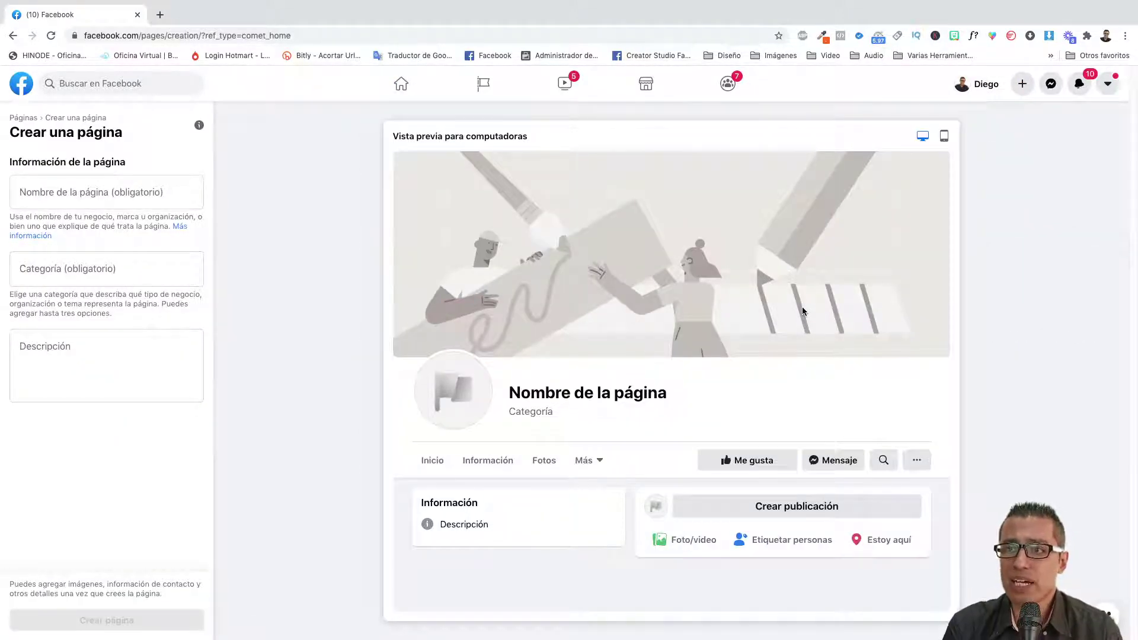
click(117, 190)
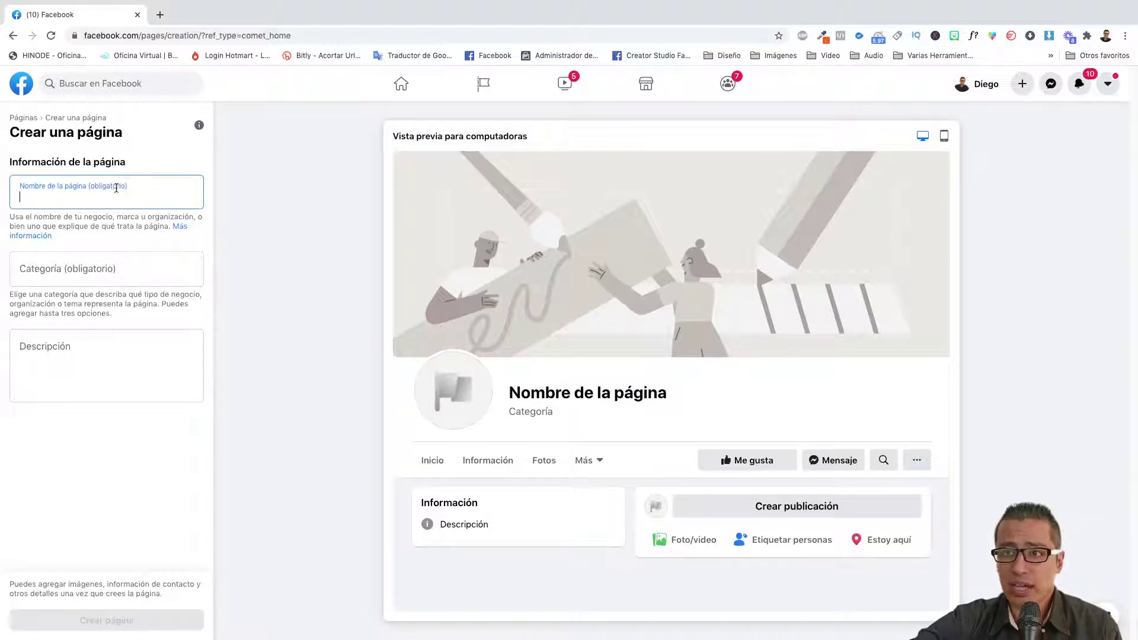
click(96, 265)
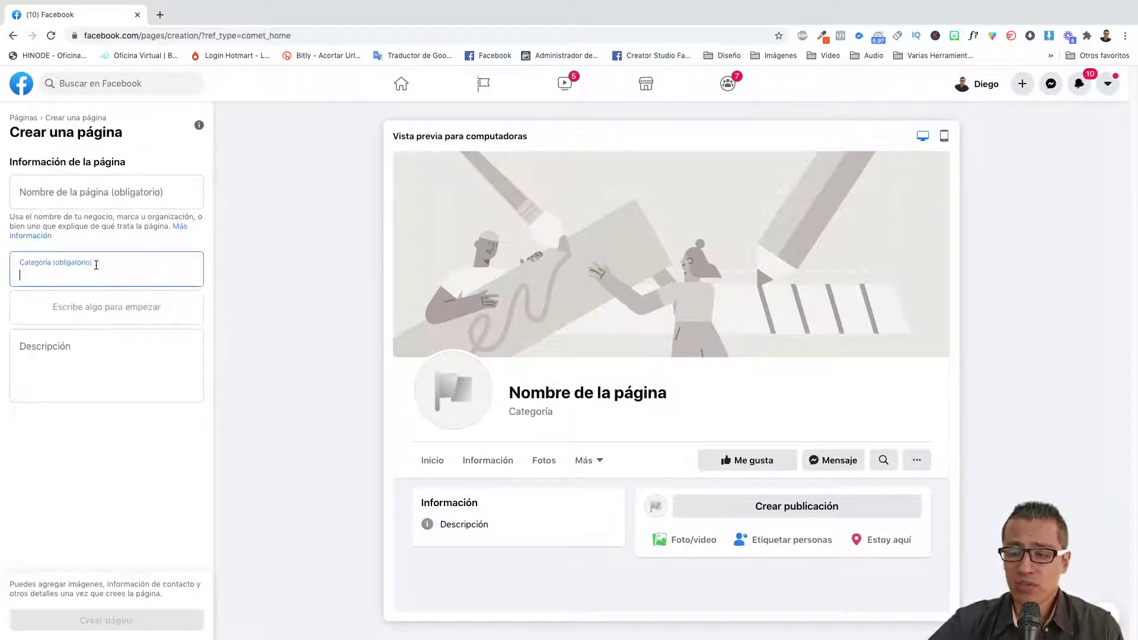
text(educ)
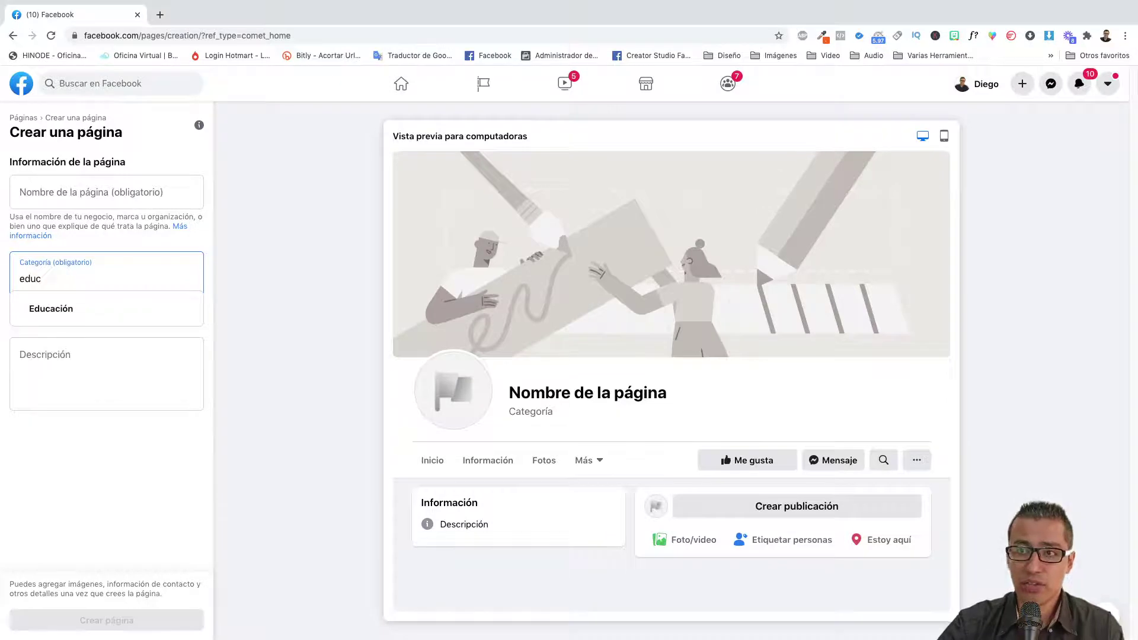
click(125, 302)
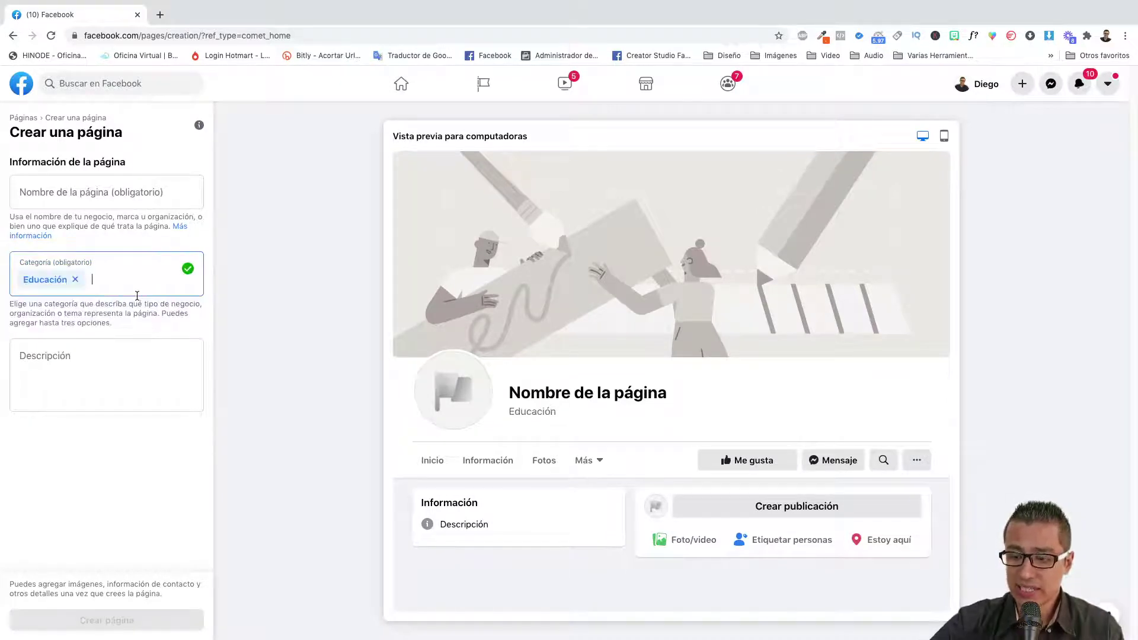
text(mar)
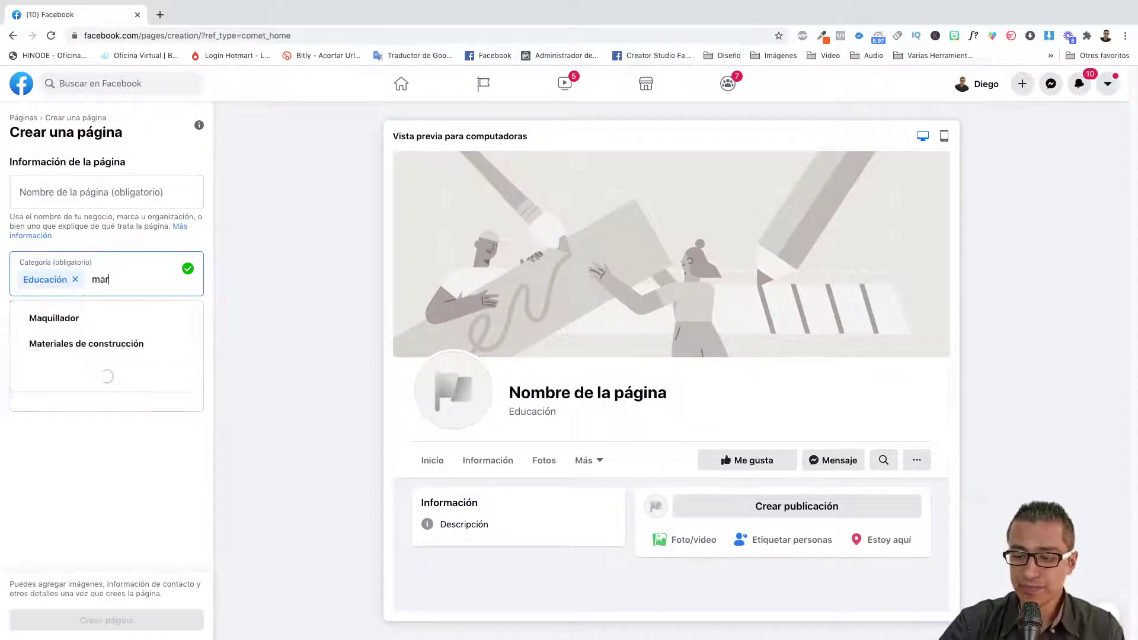
text(ke)
key(BackSpace)
key(BackSpace)
key(BackSpace)
key(BackSpace)
key(BackSpace)
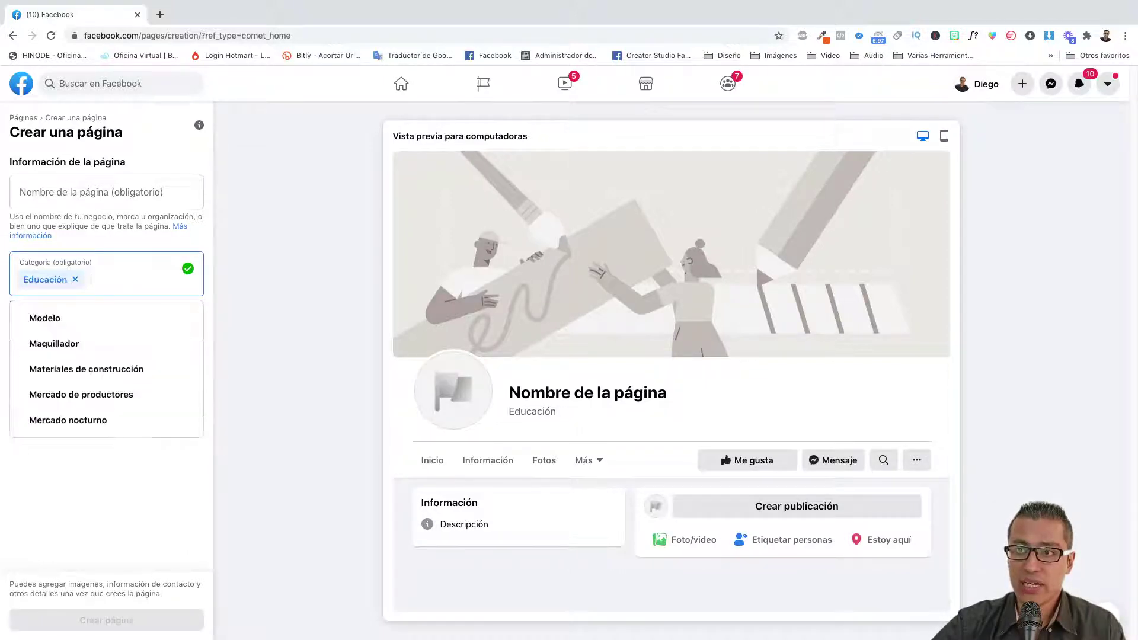
- Add Sitio web de educación as a second category for the new page
scroll(95, 405, down, 3)
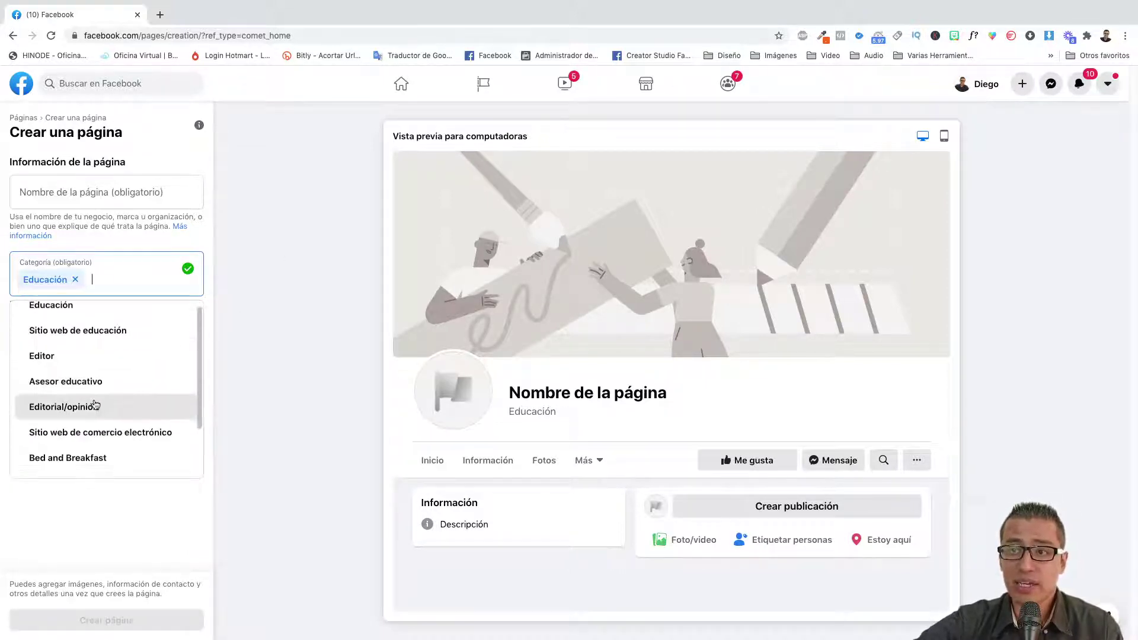
scroll(97, 401, up, 3)
scroll(98, 402, down, 3)
scroll(101, 421, up, 3)
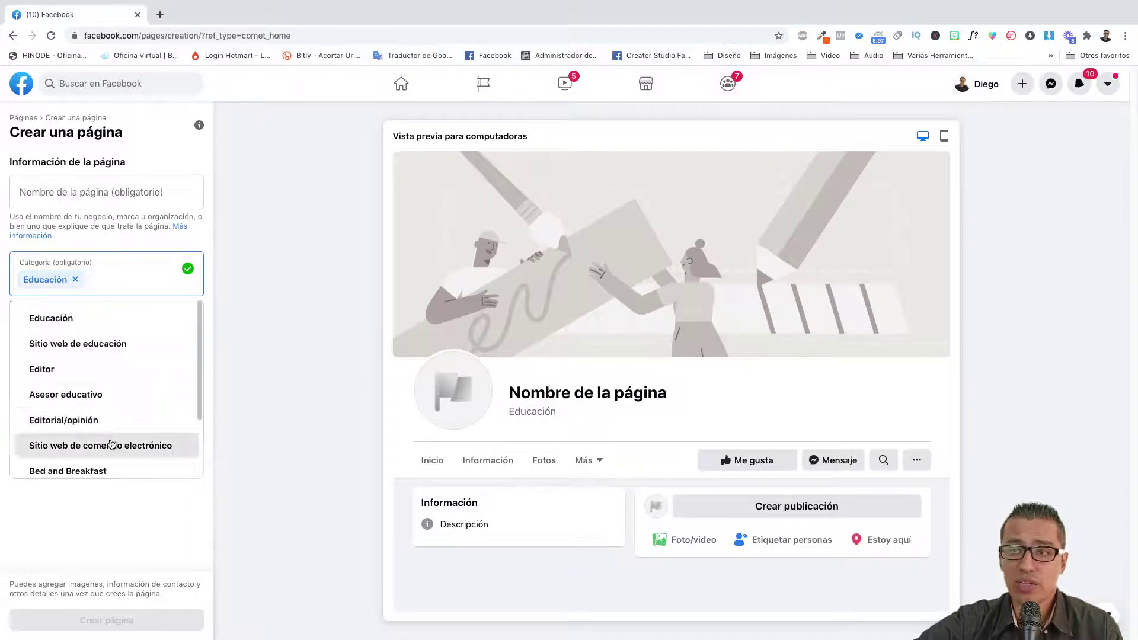
click(135, 338)
- Create the page with Prueba as both its name and its description
click(104, 415)
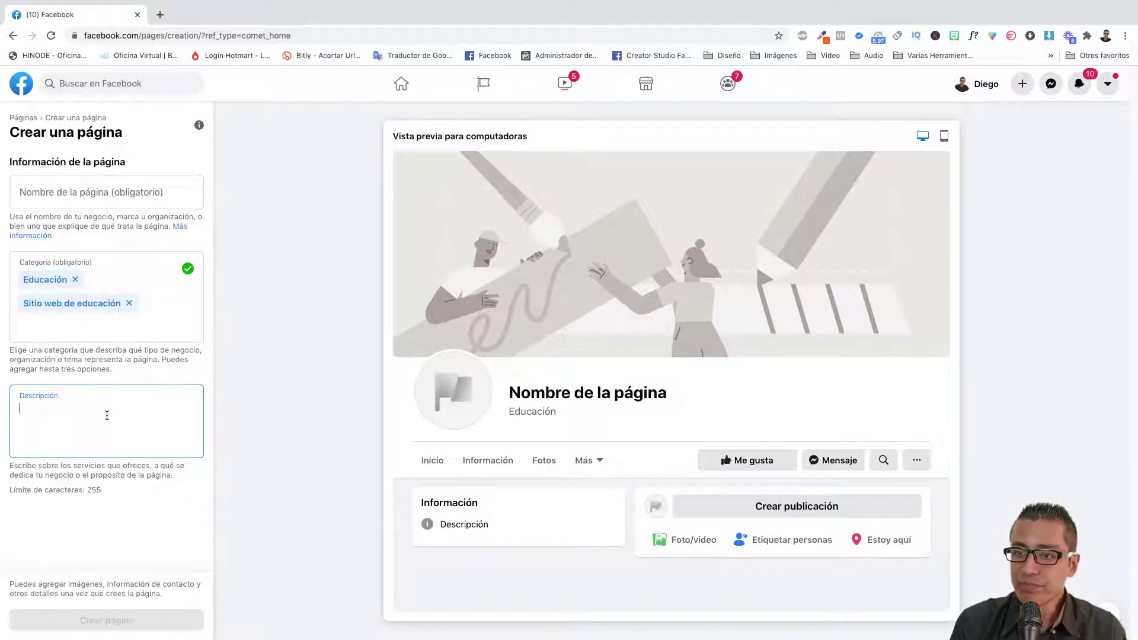
click(44, 201)
text(Prueba)
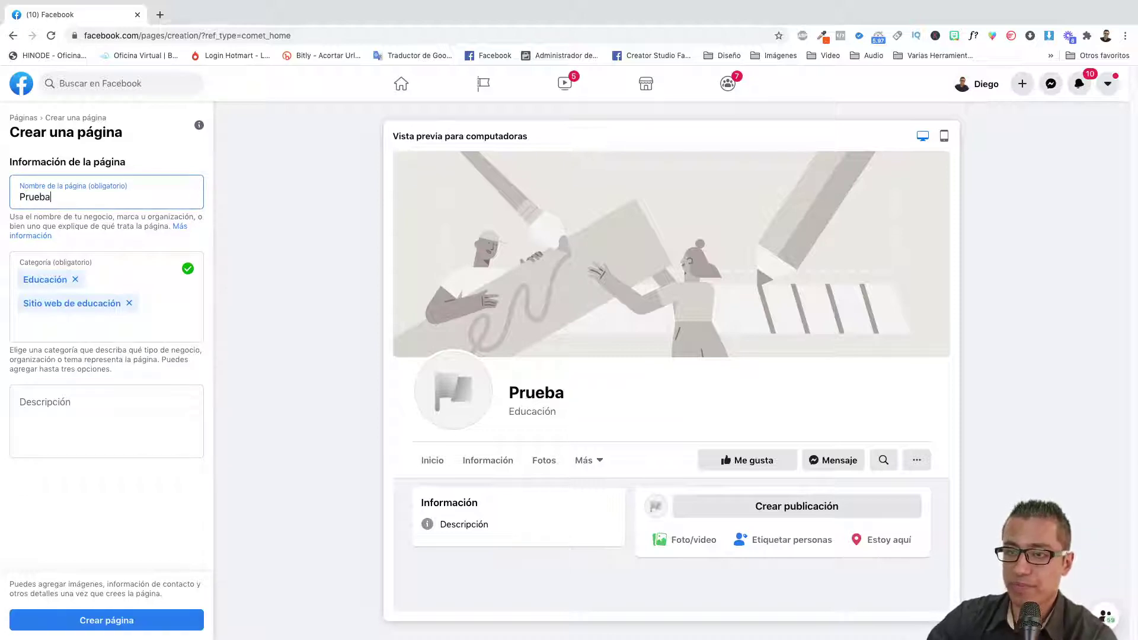
click(71, 409)
text(Prueba)
click(58, 627)
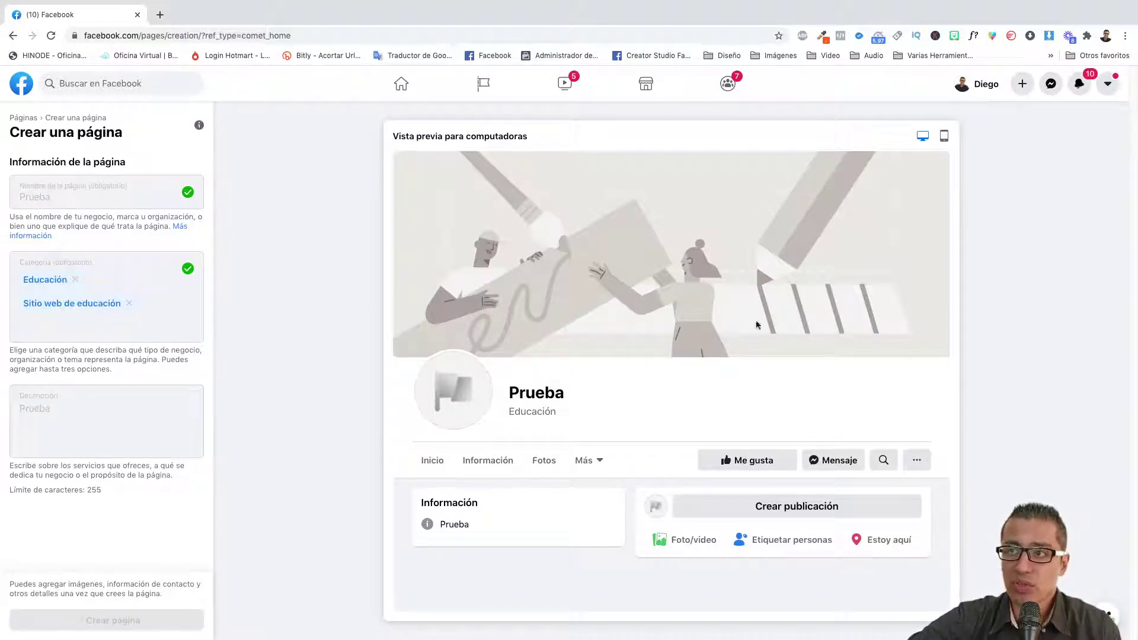
scroll(99, 414, down, 5)
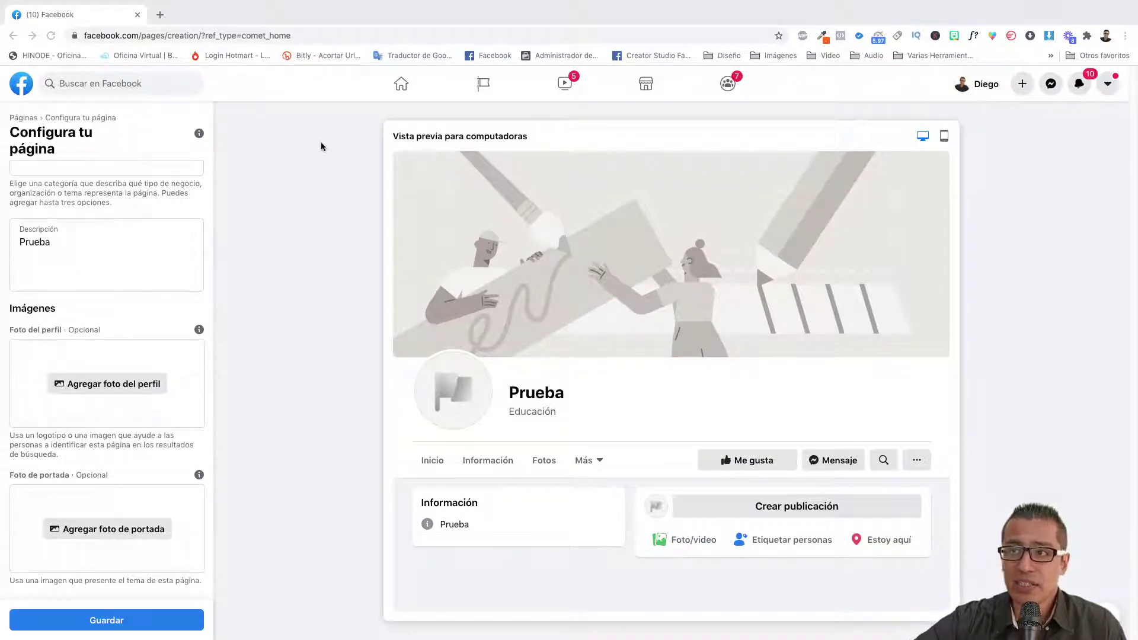
- Open the list of managed pages in a separate browser tab and close the unused blank tab
click(160, 15)
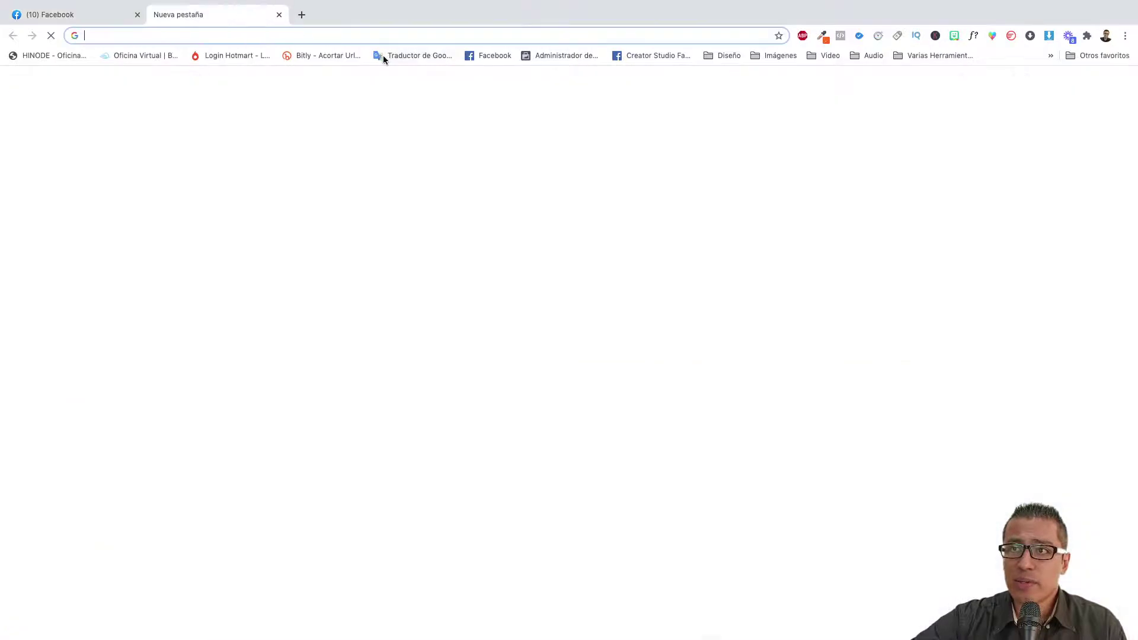
click(118, 15)
right_click(483, 88)
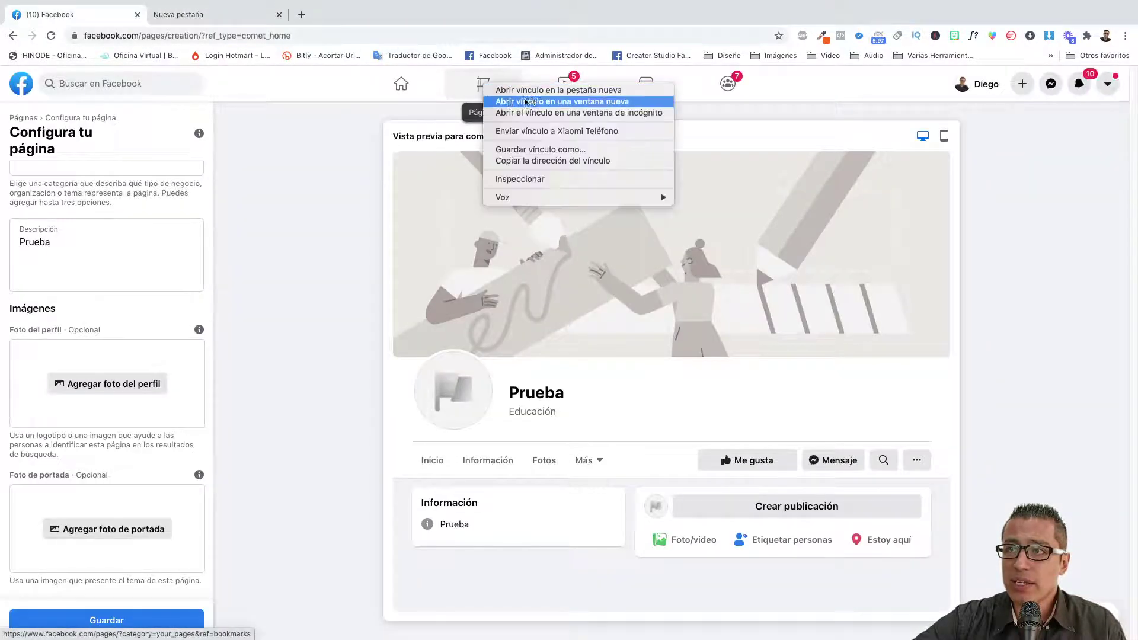
click(530, 90)
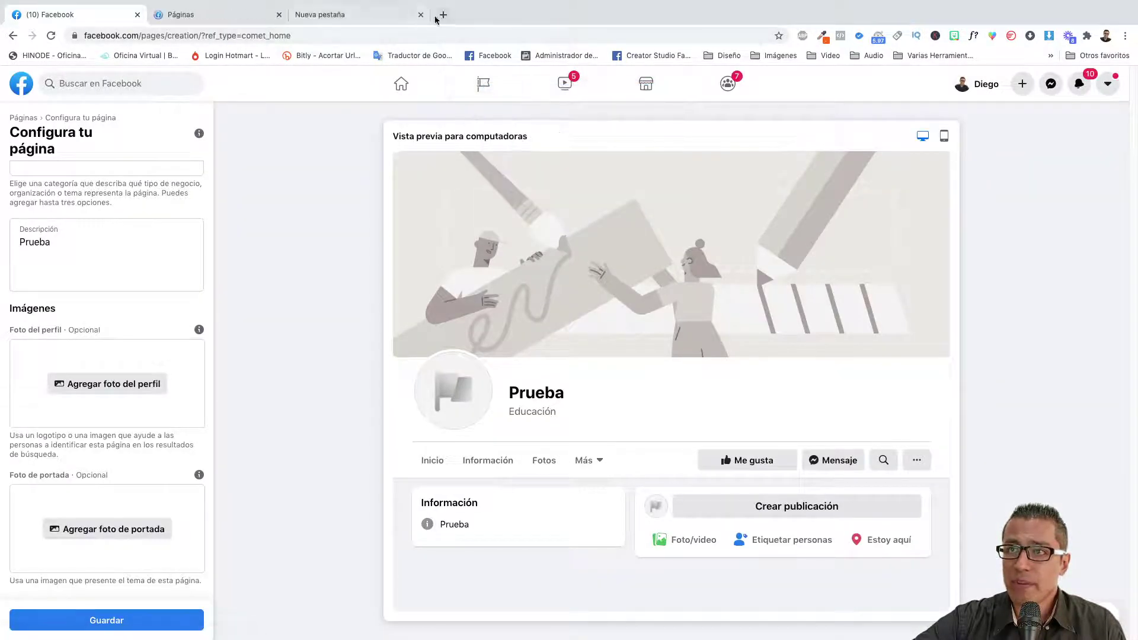
click(399, 14)
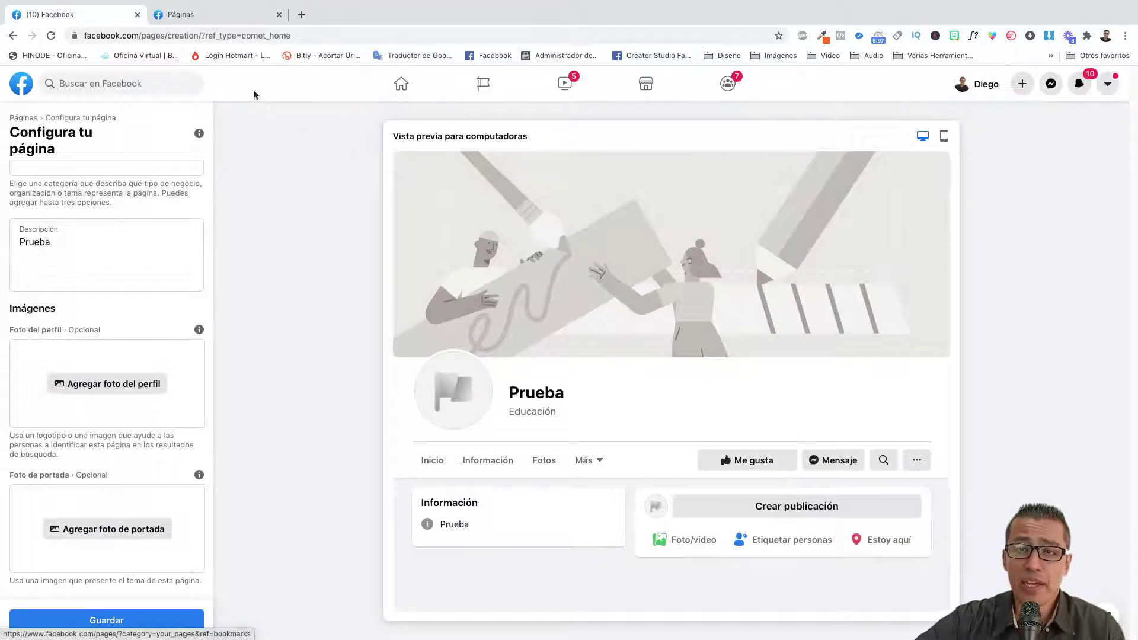
- Open the Emprende Más Online page, dismiss the chat pop-ups, and examine its profile and cover photos as an example for the new page
click(207, 14)
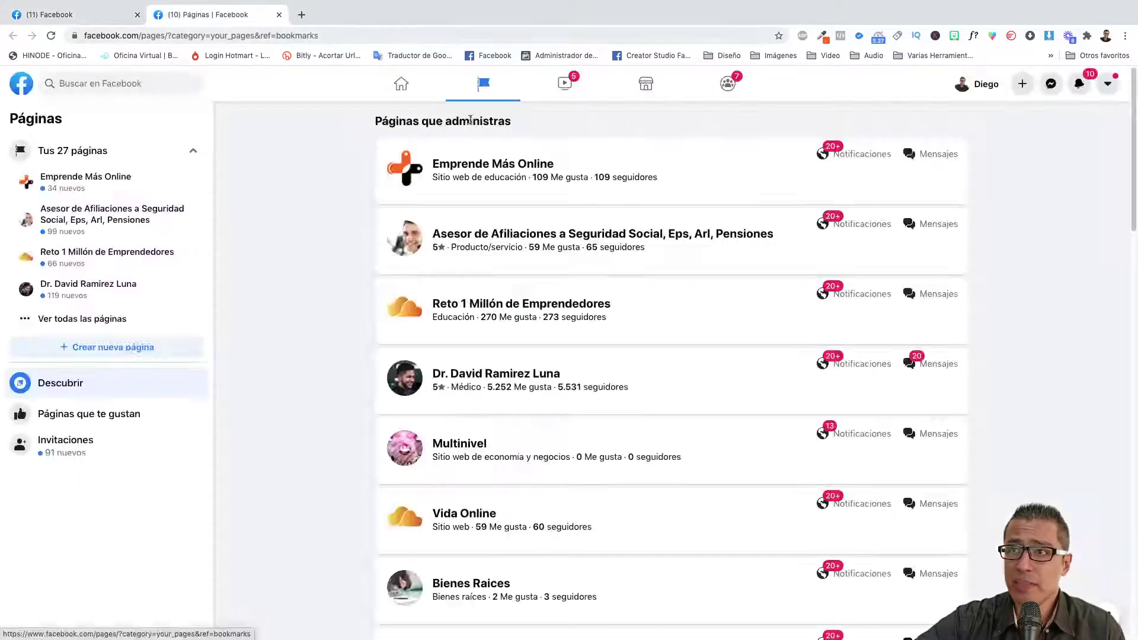
click(503, 167)
click(113, 18)
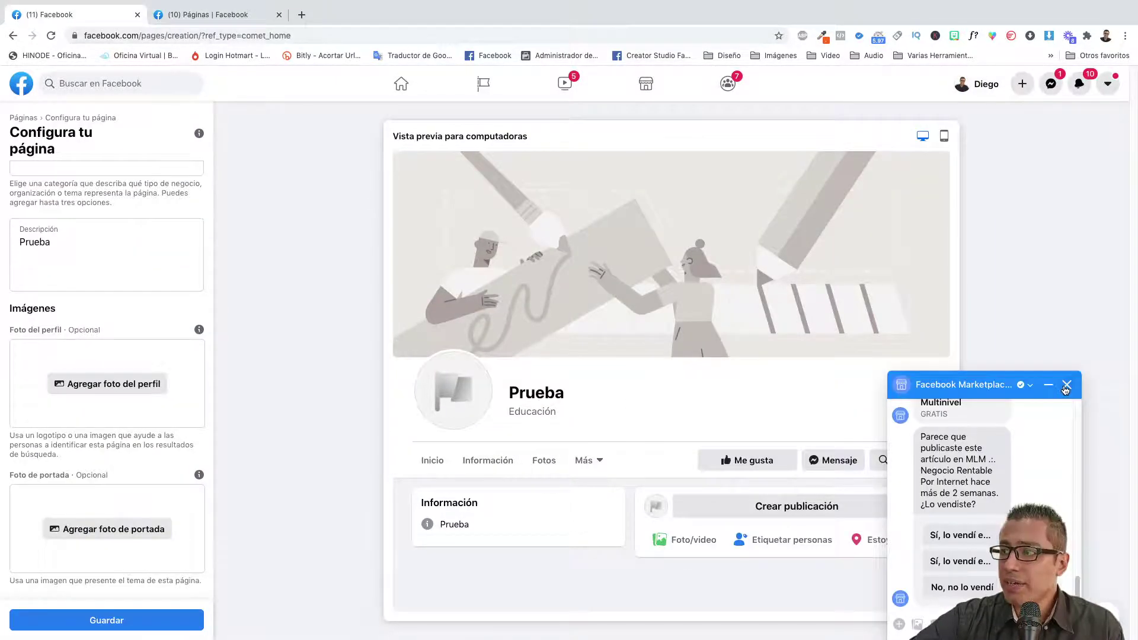
click(1066, 386)
click(228, 18)
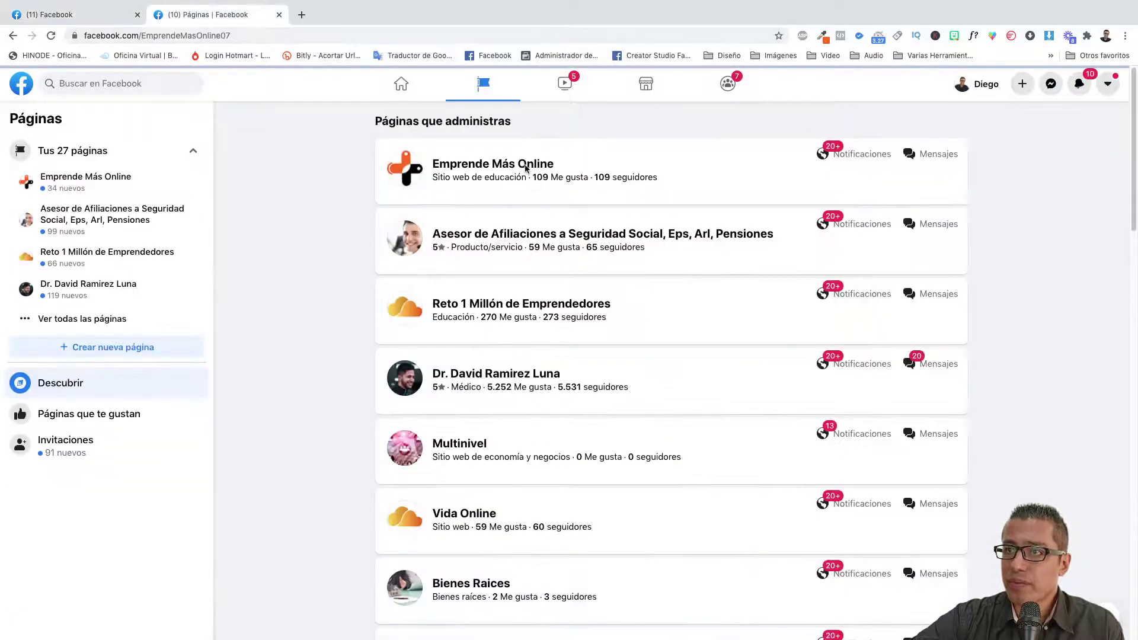
scroll(486, 206, up, 3)
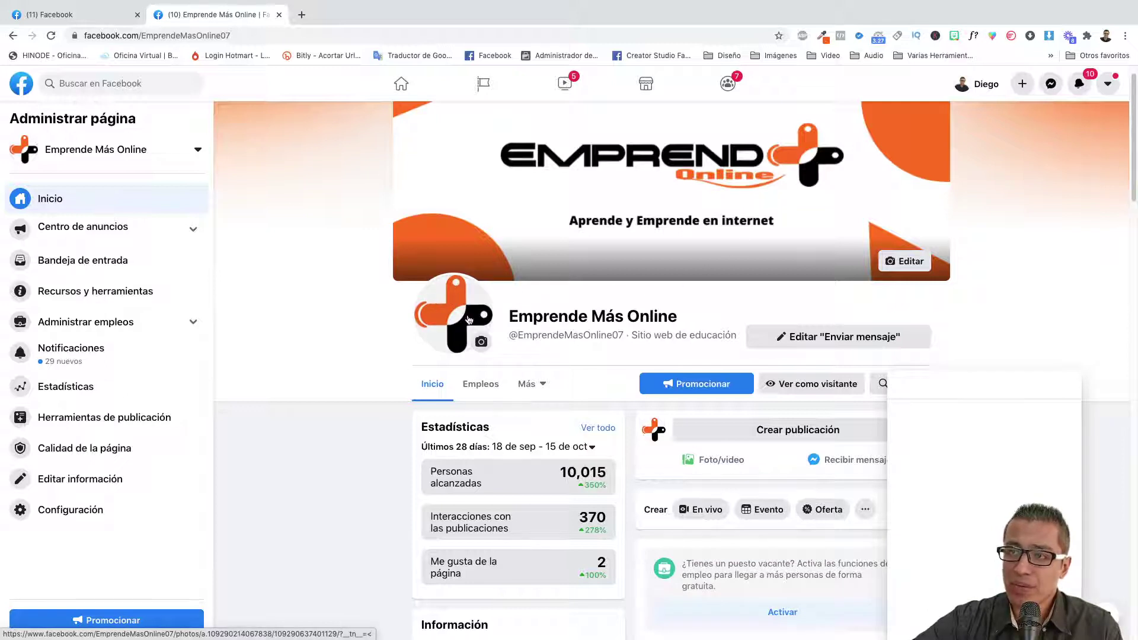
click(1065, 385)
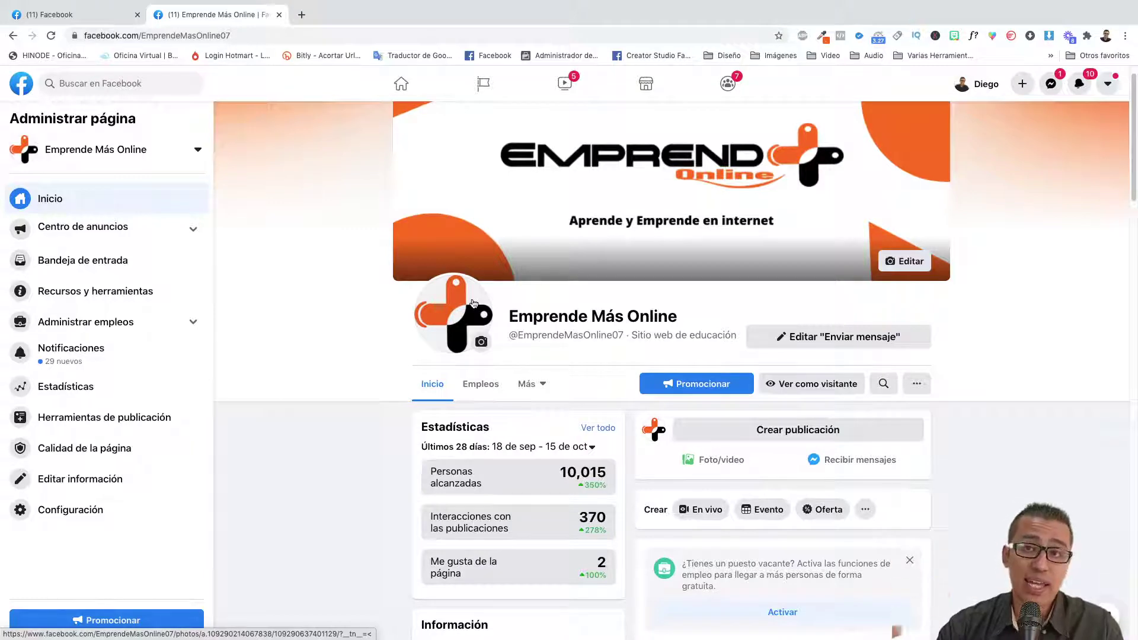
scroll(403, 196, up, 1)
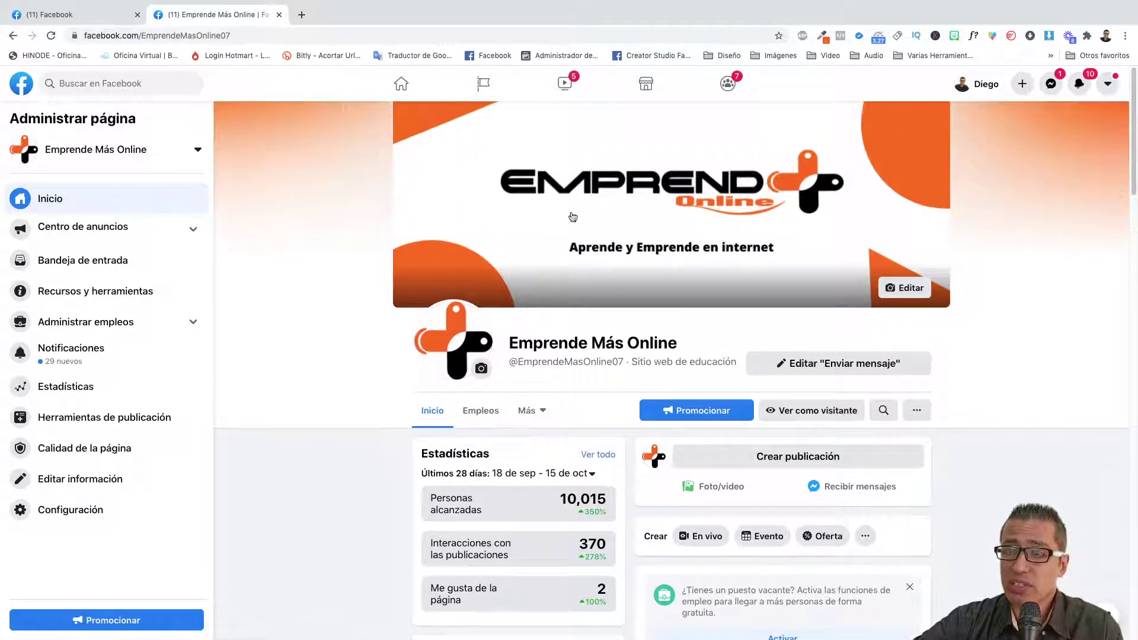
click(92, 14)
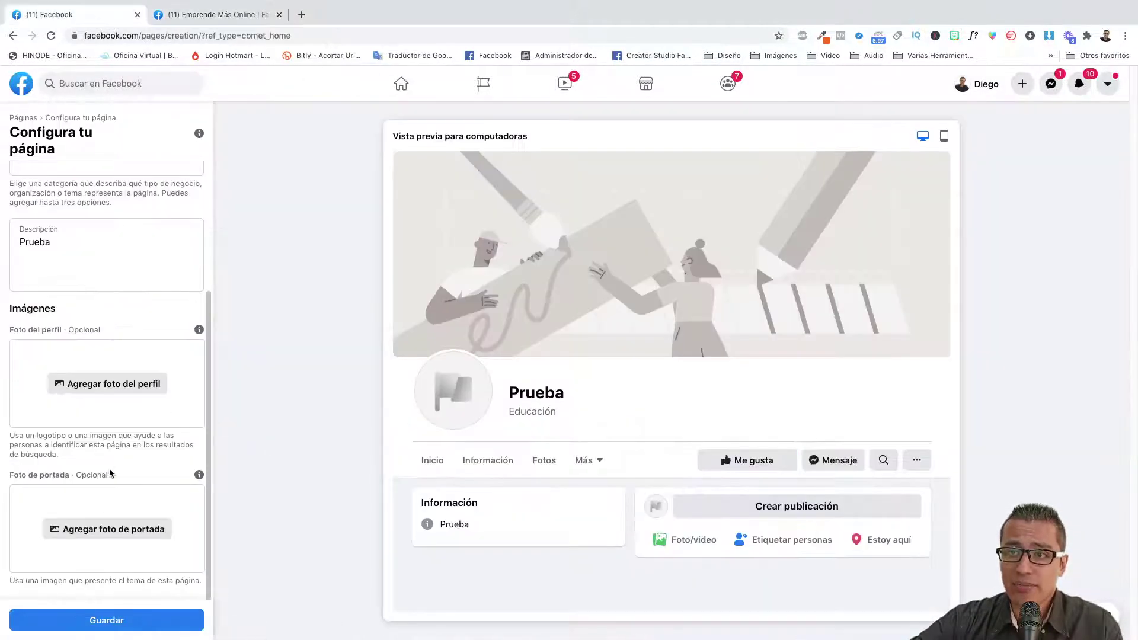
click(223, 14)
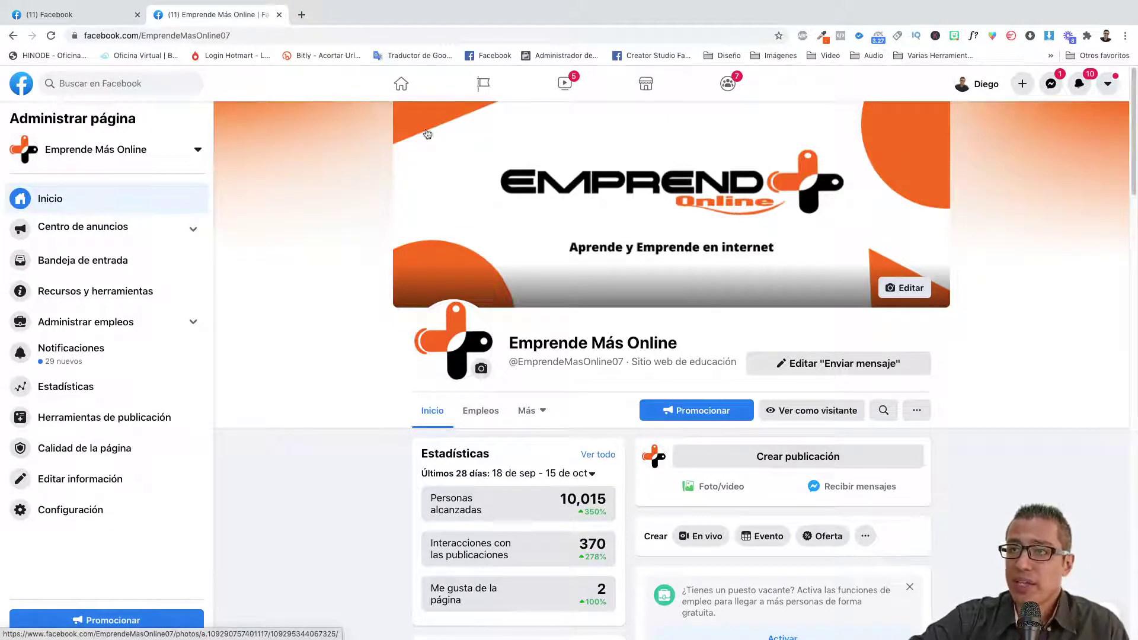
- Return to the Prueba page setup and compare its mobile and desktop previews, ending on the desktop one
click(77, 14)
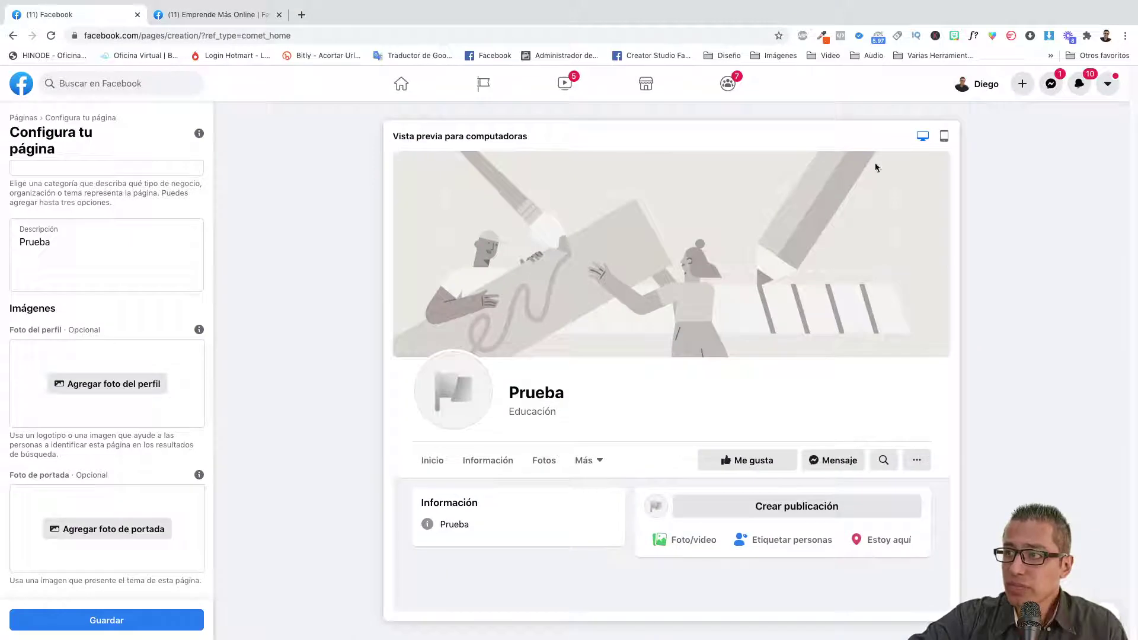
click(944, 135)
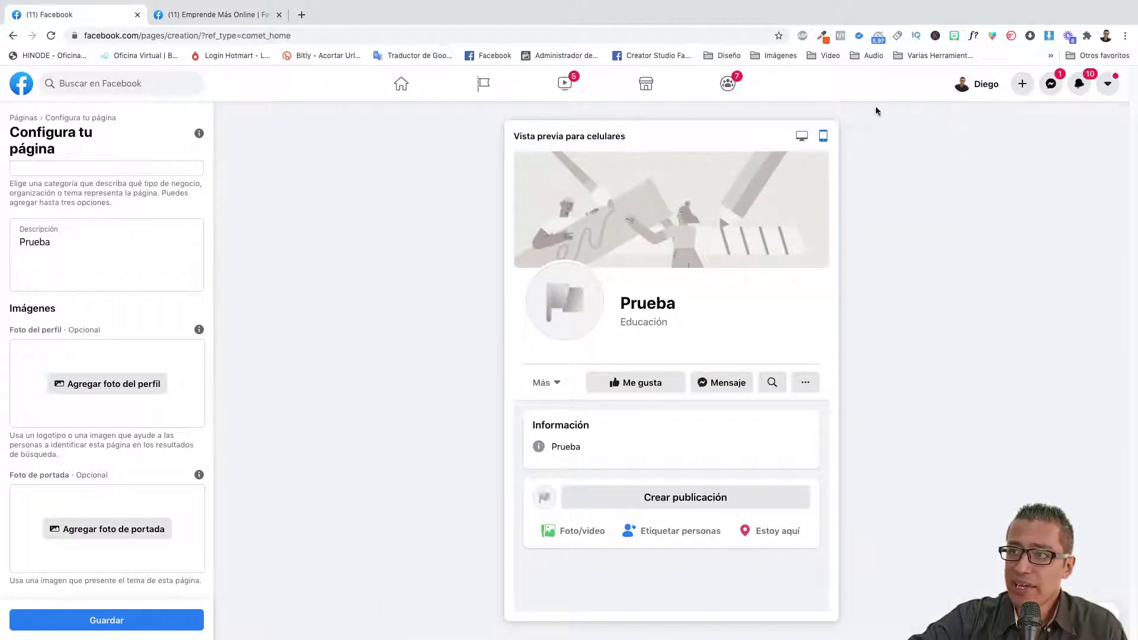
click(801, 137)
click(949, 136)
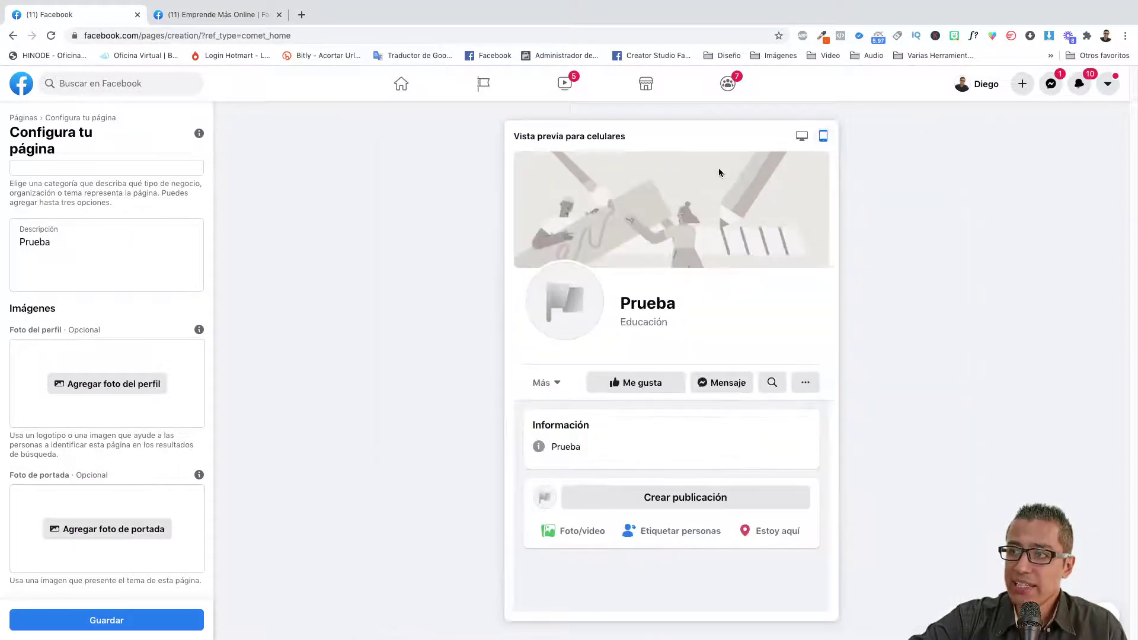
click(801, 136)
- Save the Prueba page setup without adding a profile or cover photo
scroll(169, 366, up, 3)
scroll(150, 368, down, 3)
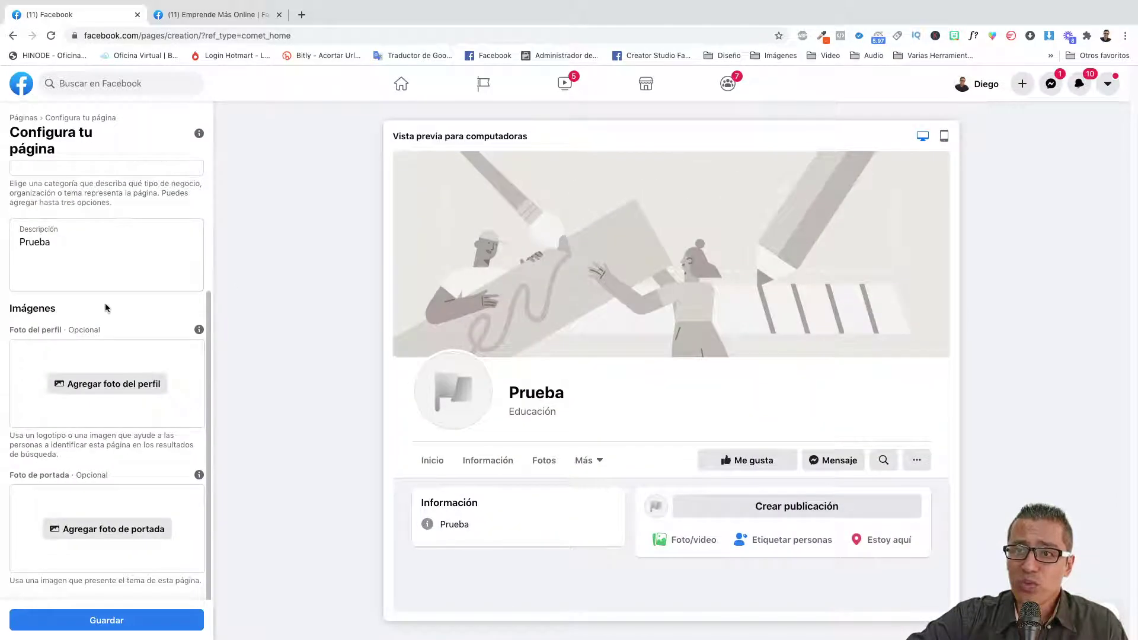
click(107, 619)
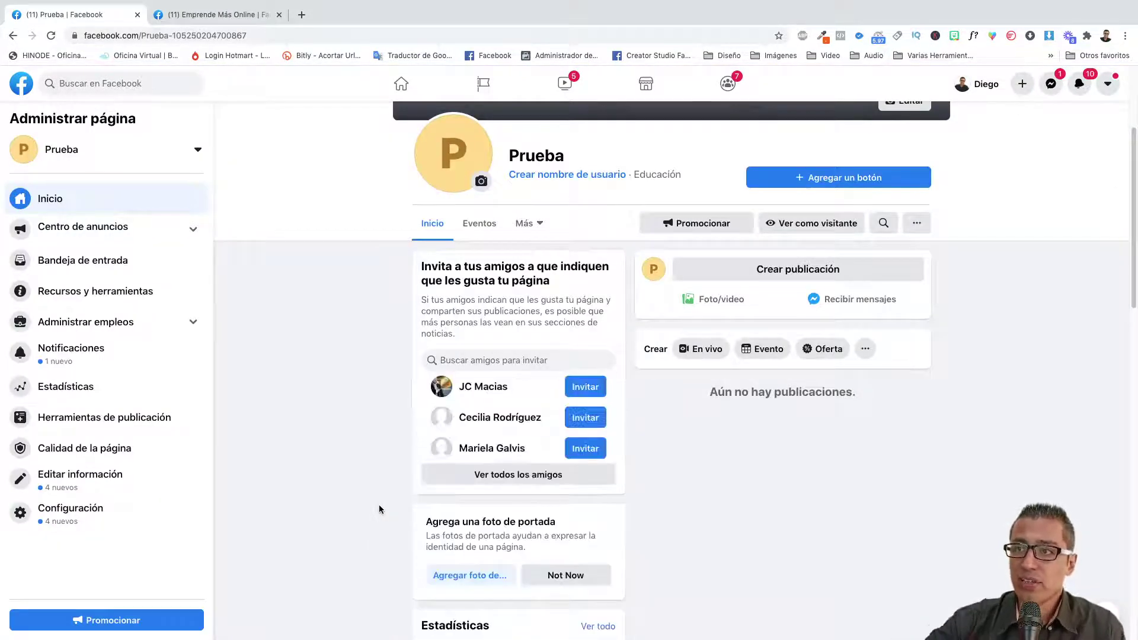
scroll(378, 509, up, 3)
scroll(799, 340, down, 2)
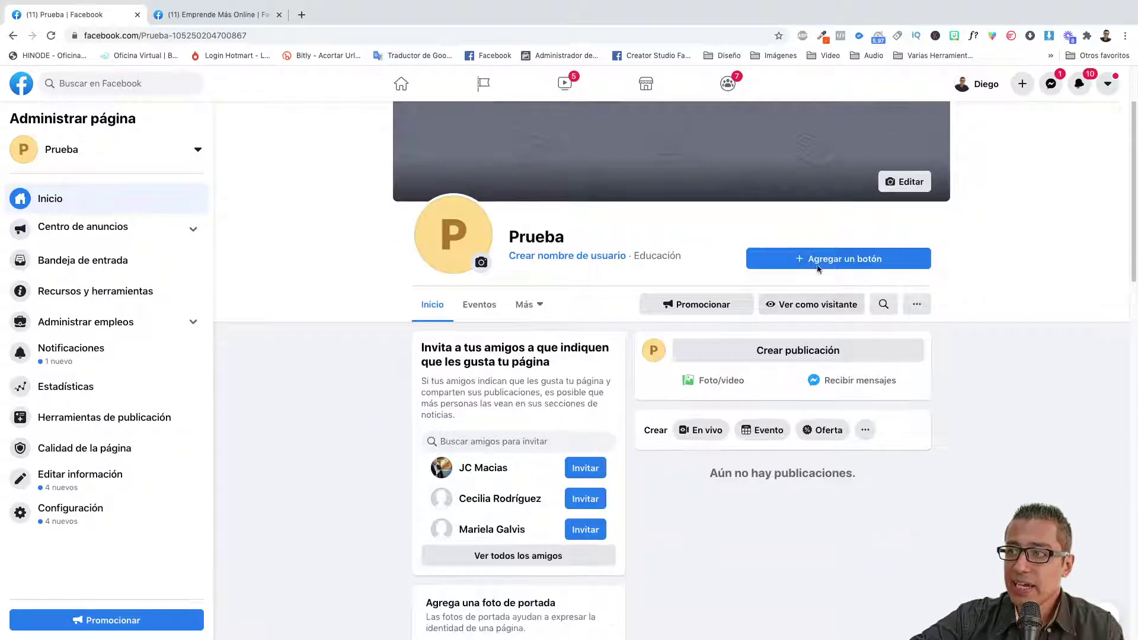
- Review the available actions for the Prueba page's button and close the options without choosing one
click(809, 260)
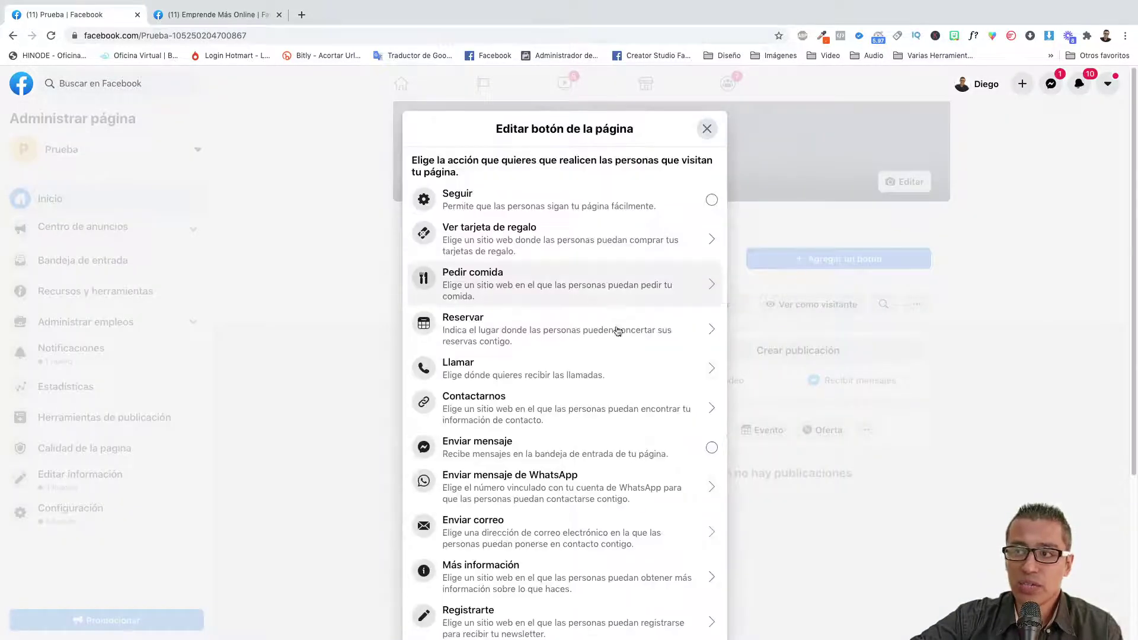
scroll(605, 355, down, 4)
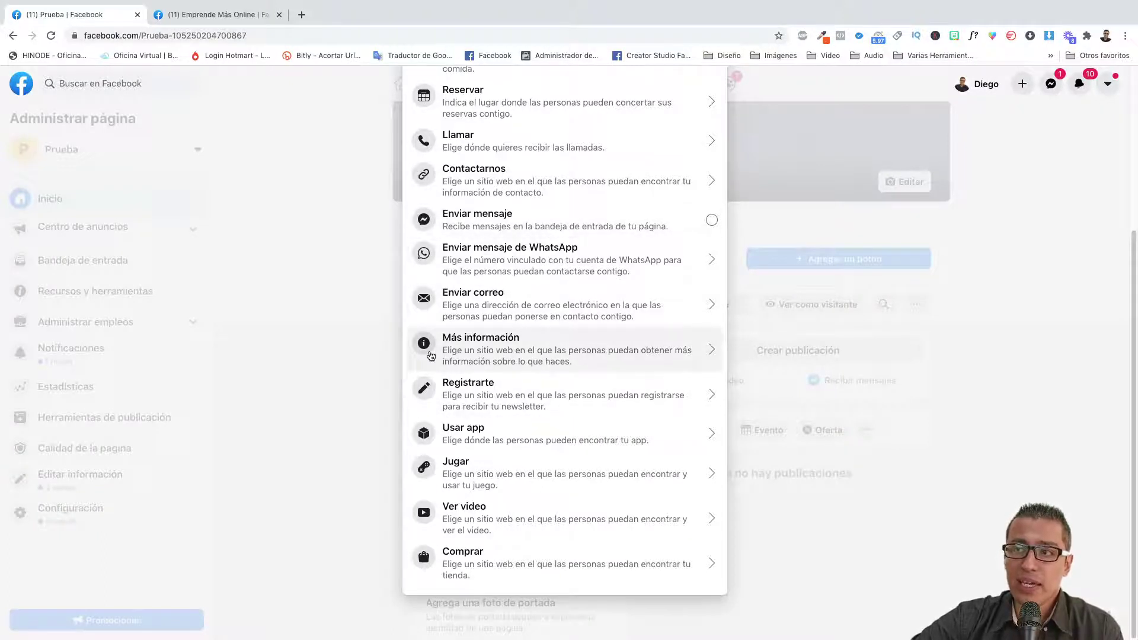
click(971, 272)
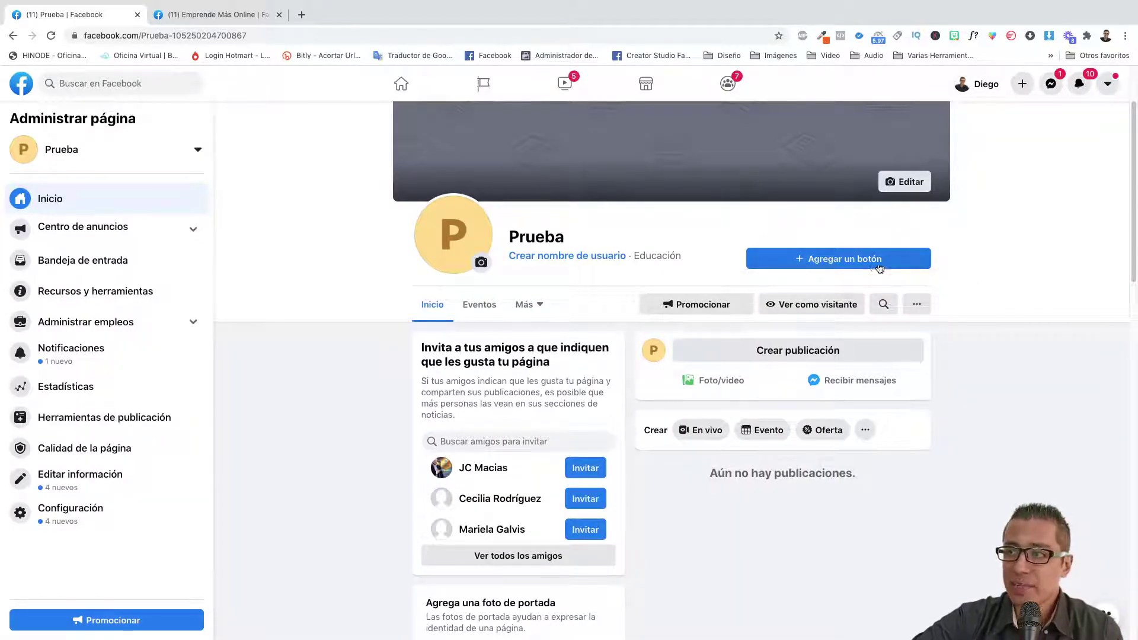
- Examine the website field of the Más información button option on the Prueba page and cancel without entering an address
click(857, 261)
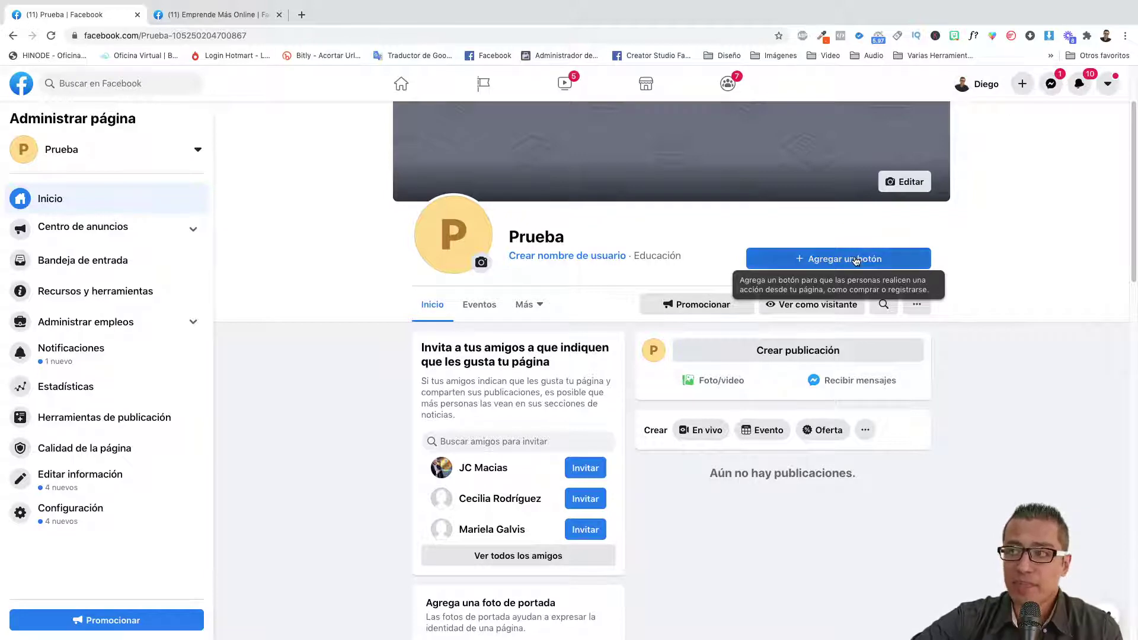
scroll(513, 366, down, 3)
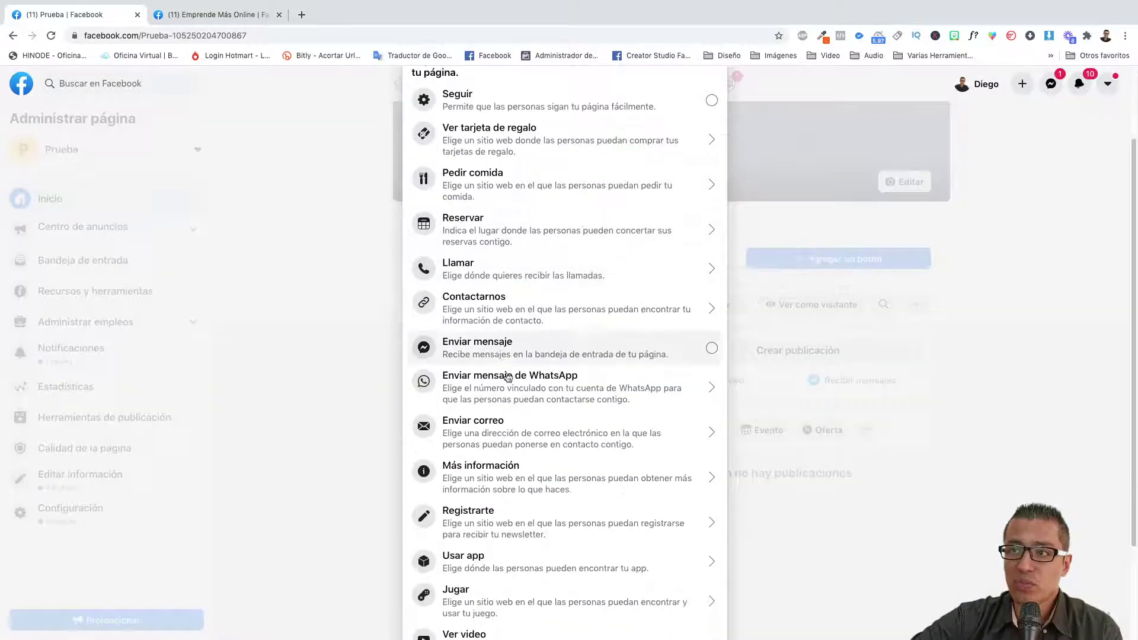
click(507, 472)
click(454, 331)
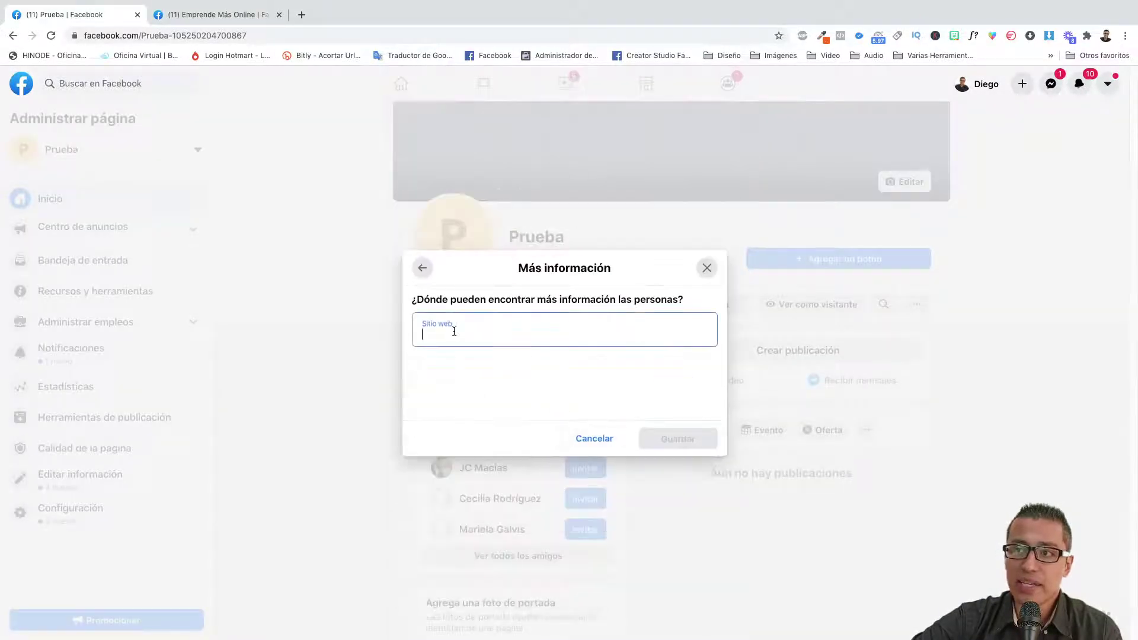
click(594, 439)
- Add an Enviar mensaje button to the Prueba page
click(822, 264)
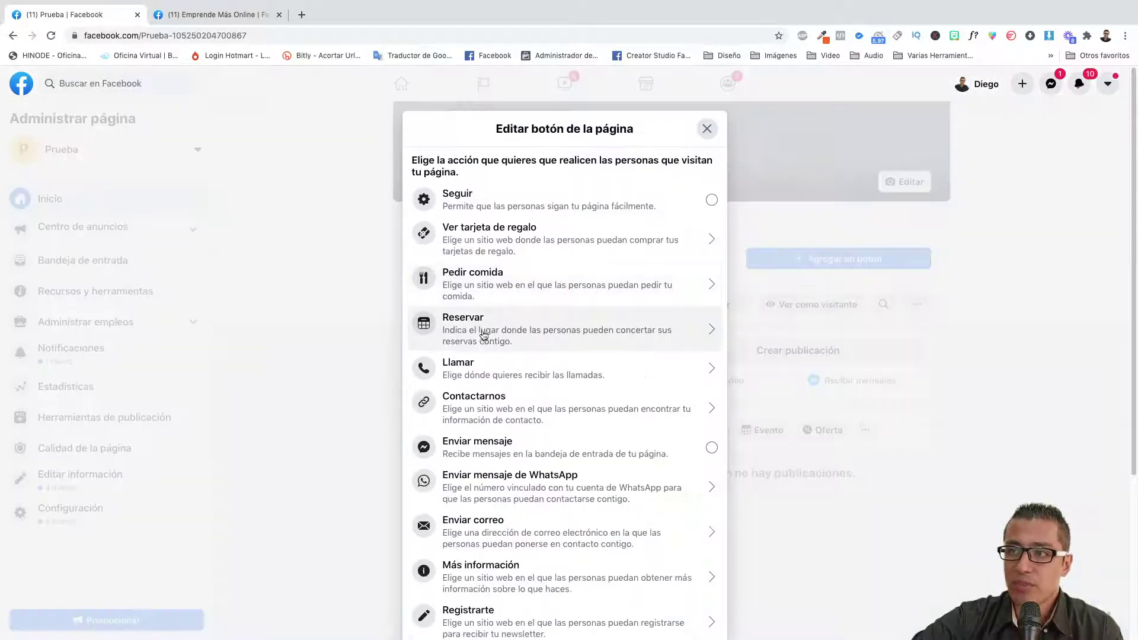
scroll(514, 413, down, 1)
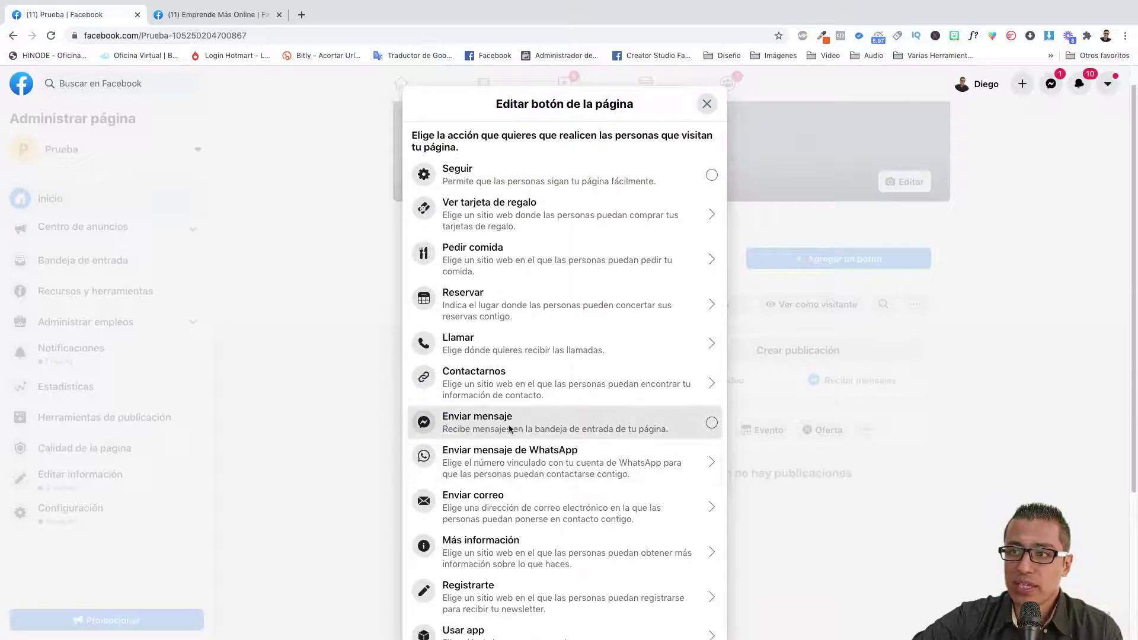
key(Escape)
- Open the Enviar mensaje de WhatsApp option for the page button, check its phone number field, and cancel
click(802, 257)
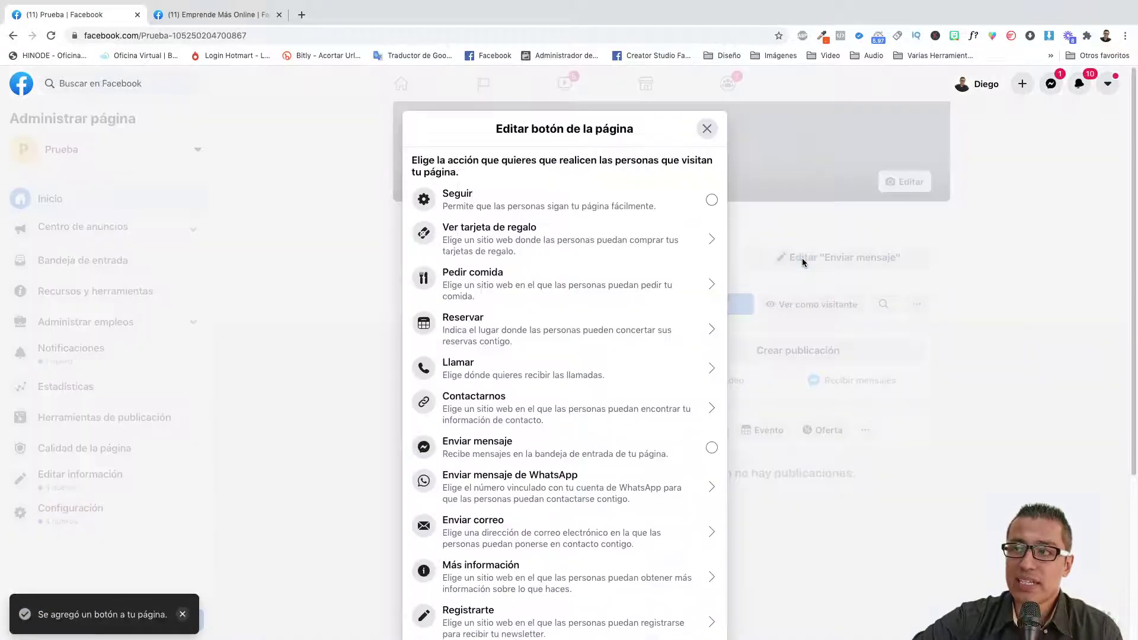
scroll(531, 390, down, 2)
click(530, 391)
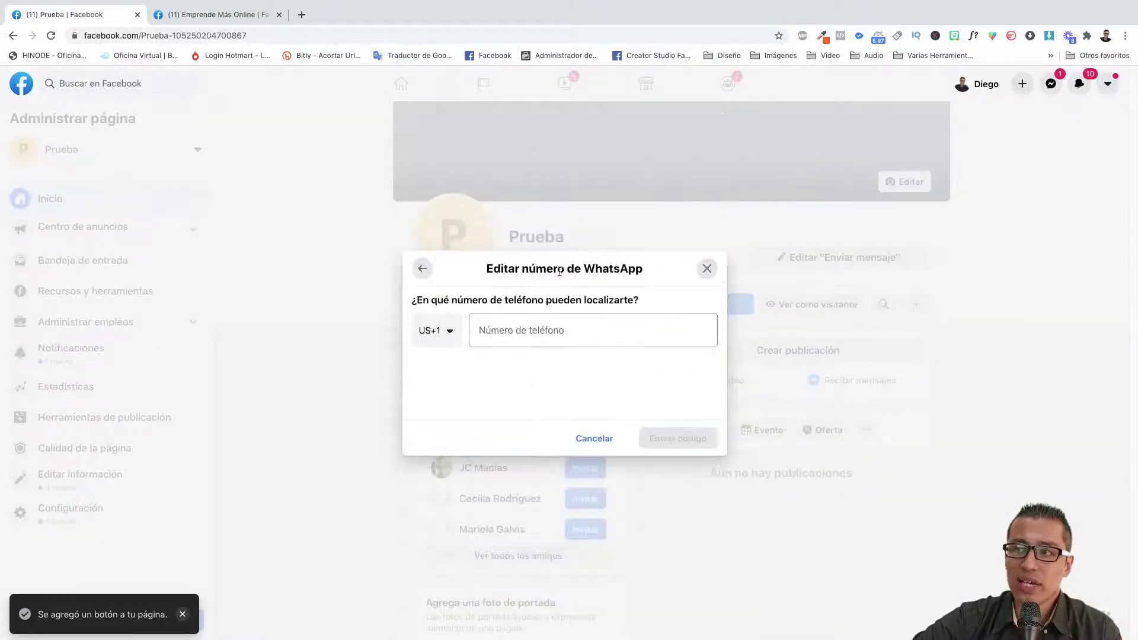
click(533, 330)
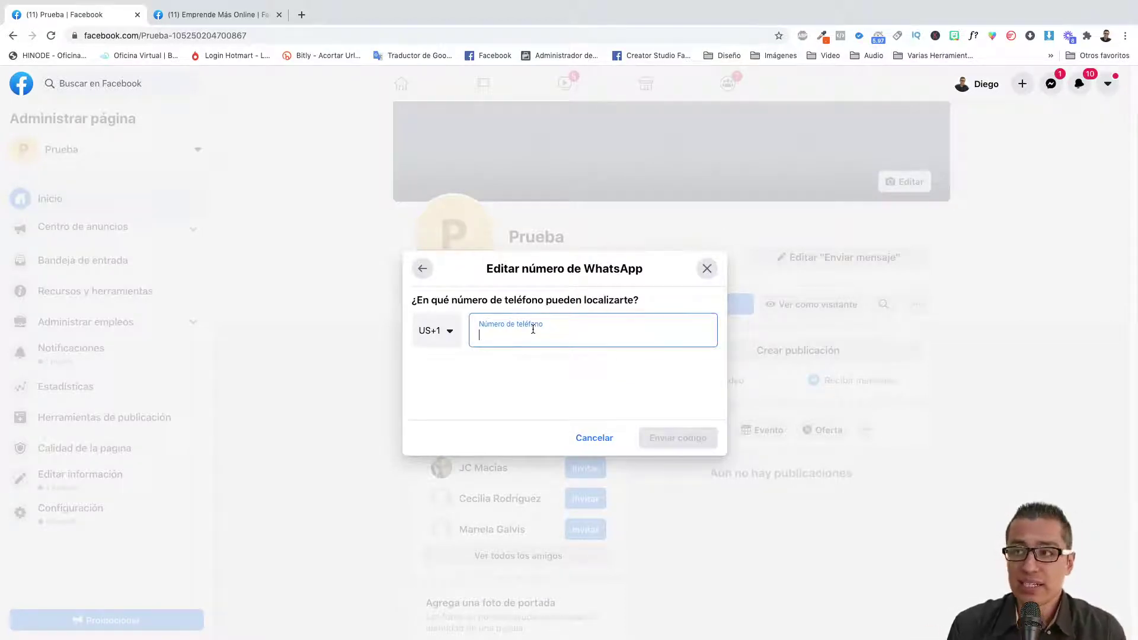
click(592, 438)
- Edit the existing Enviar mensaje button, examine the WhatsApp option's country code and phone number fields, and cancel without changing it
scroll(723, 394, down, 2)
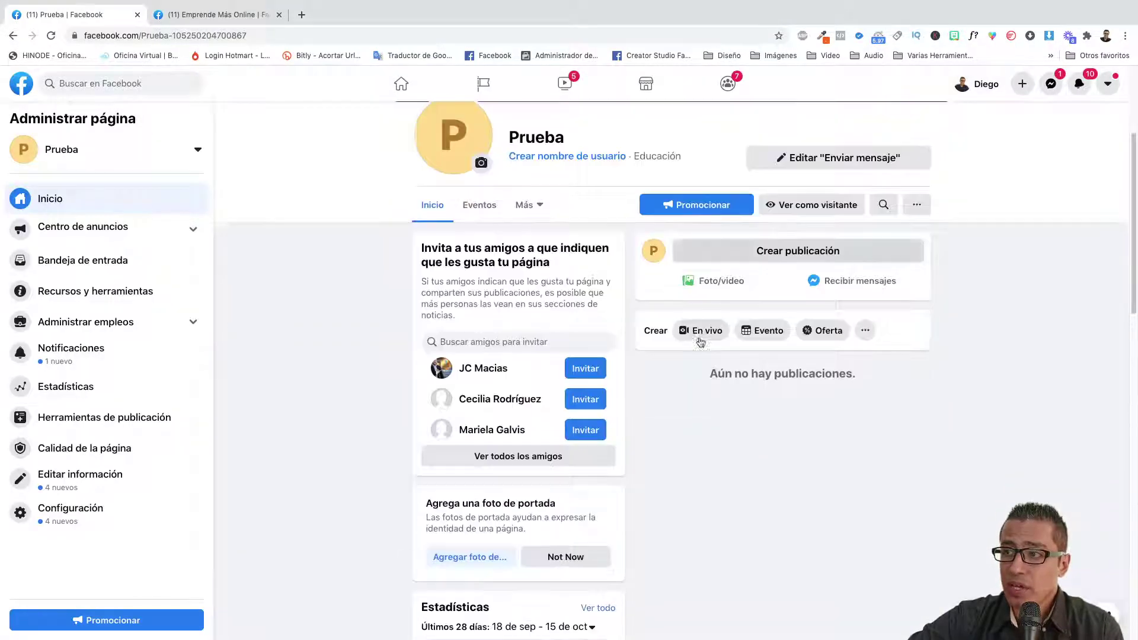
click(809, 158)
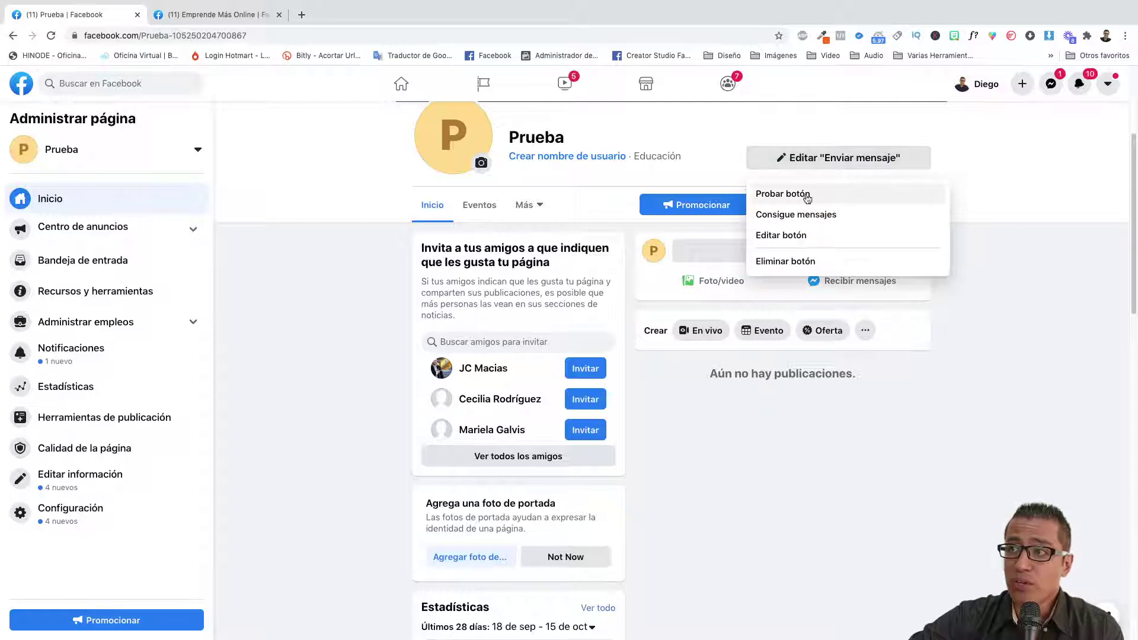
click(812, 237)
scroll(513, 297, down, 2)
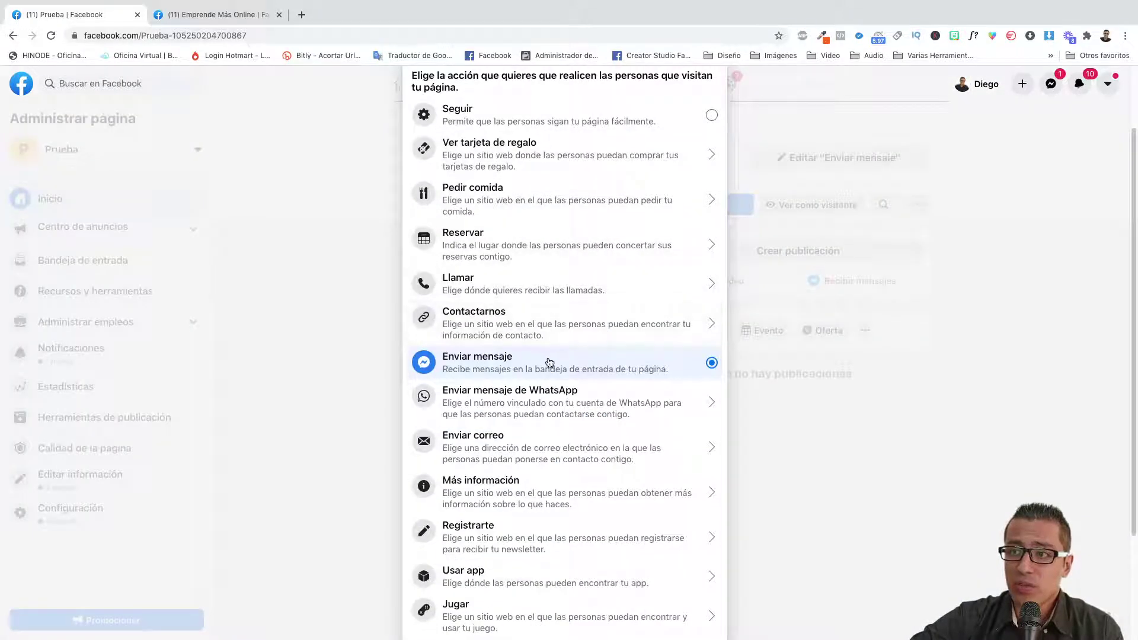
click(531, 394)
click(511, 328)
click(444, 323)
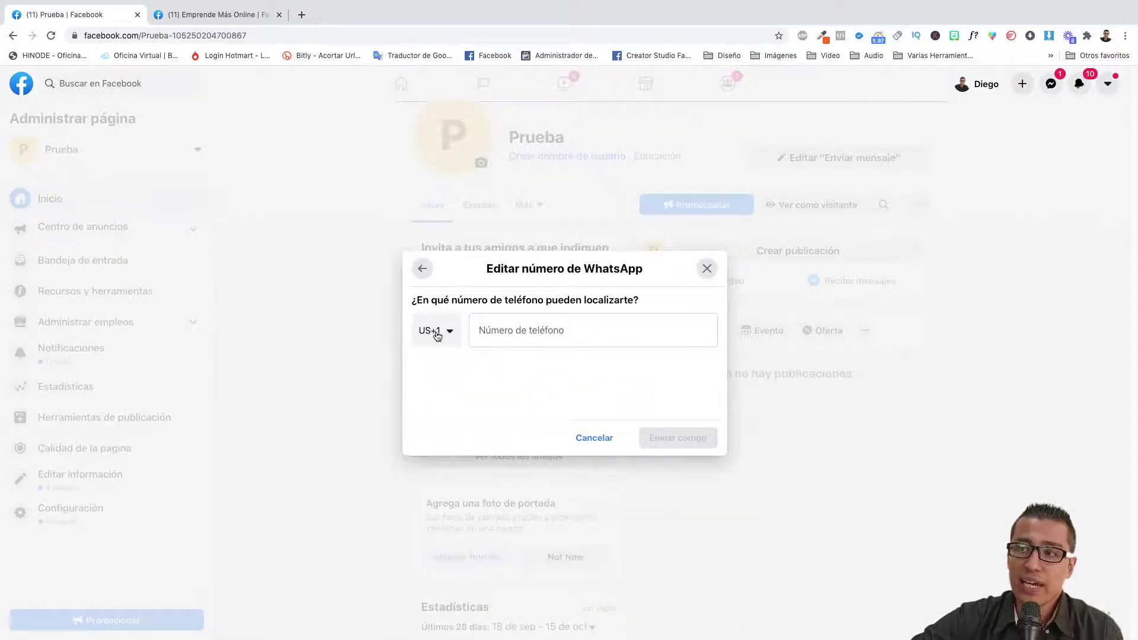
click(432, 330)
click(482, 336)
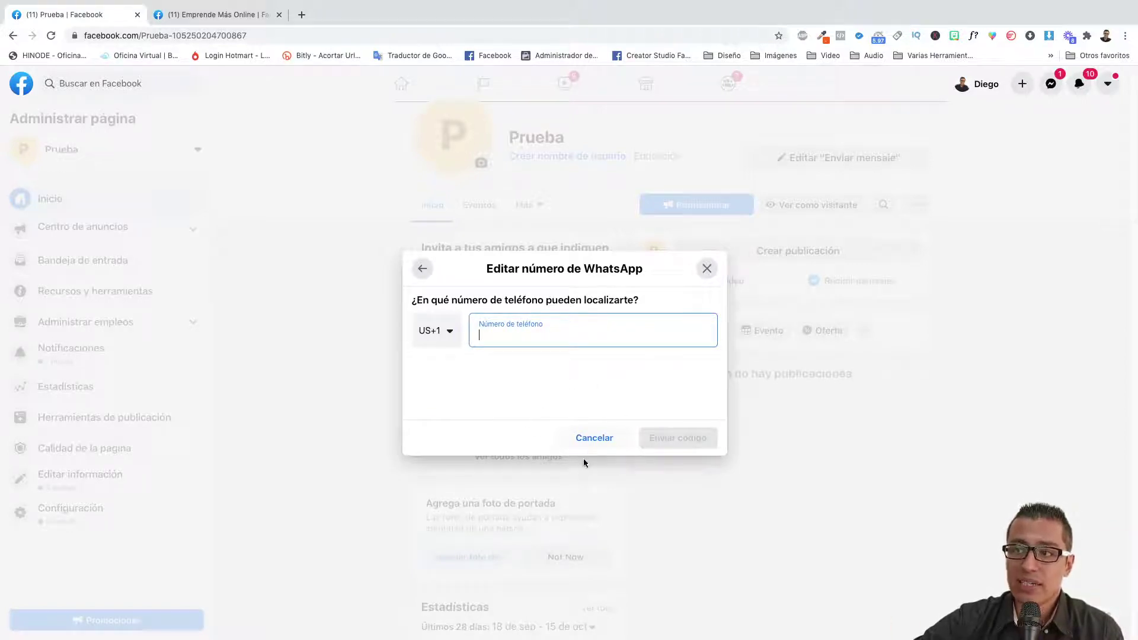
click(594, 437)
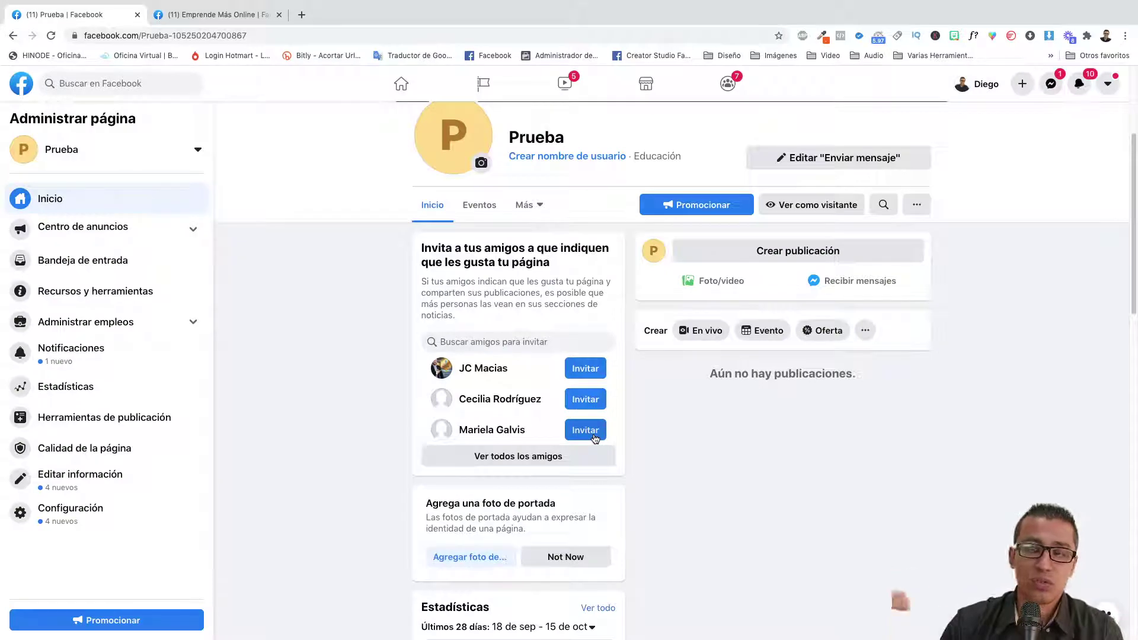
- Look through the Prueba page's home sections down to Información, then open and close its website editor
scroll(628, 427, up, 4)
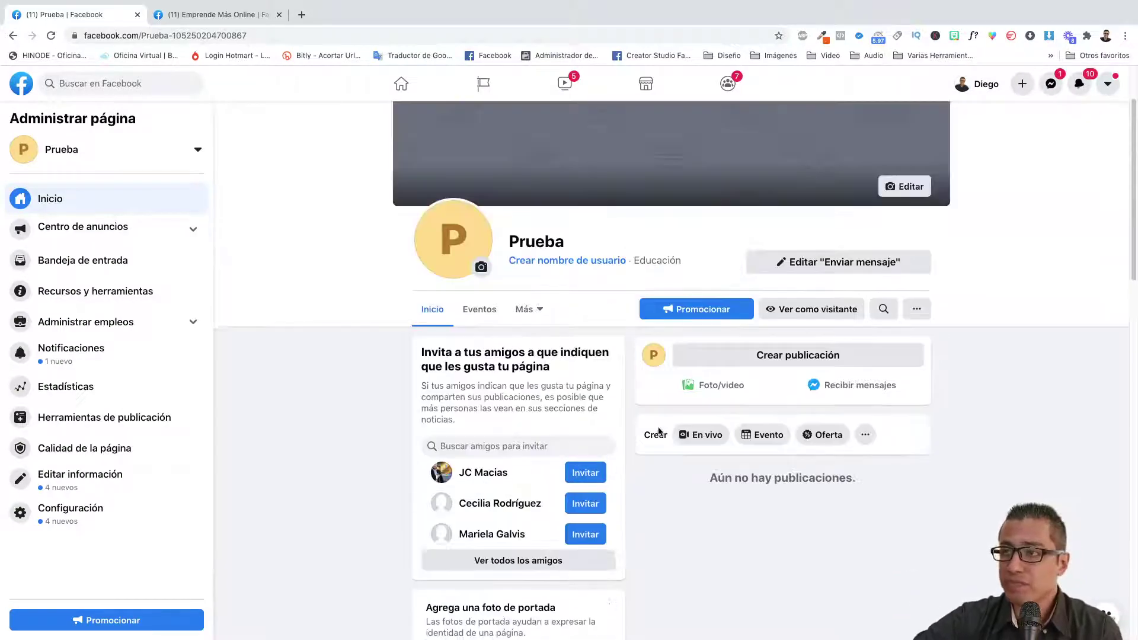
scroll(659, 418, down, 7)
scroll(661, 411, up, 7)
scroll(664, 397, down, 2)
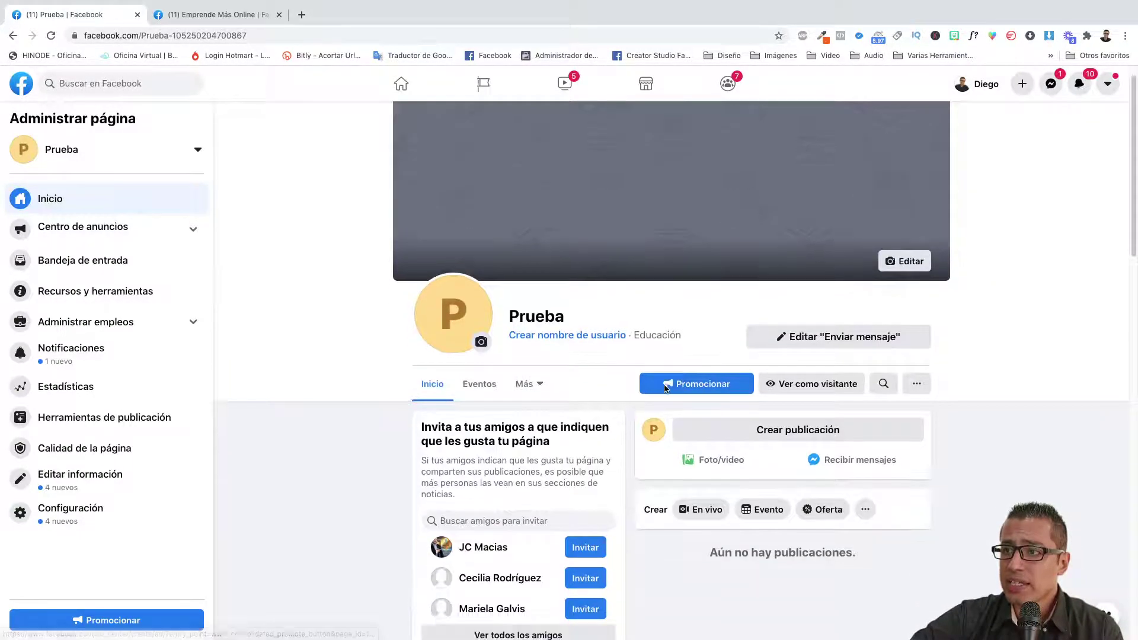
scroll(666, 382, down, 12)
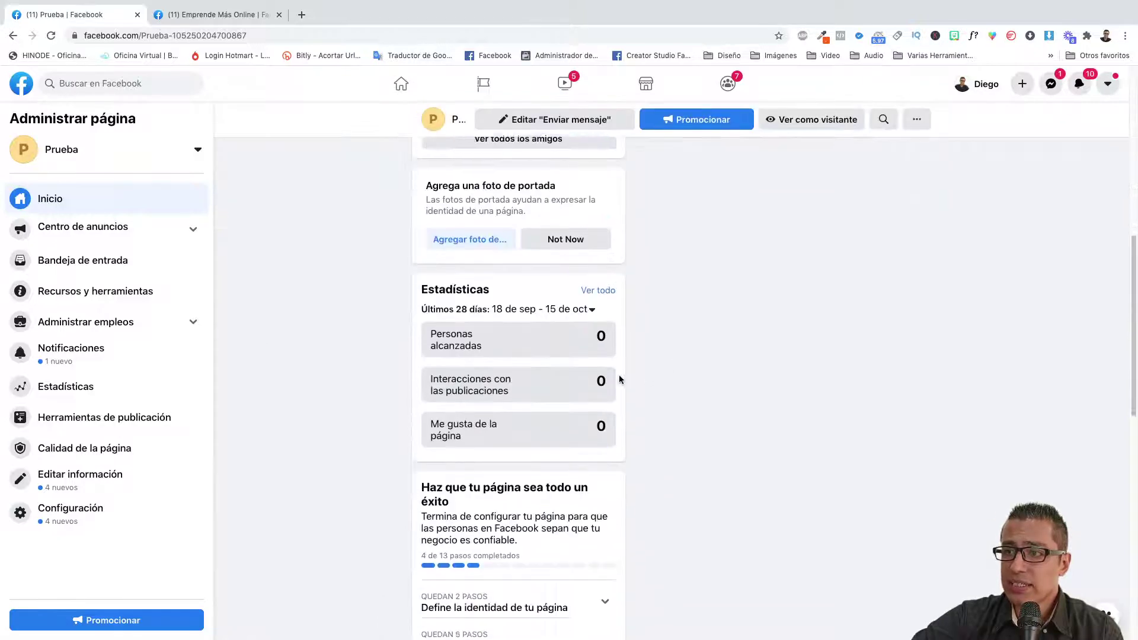
scroll(593, 387, down, 5)
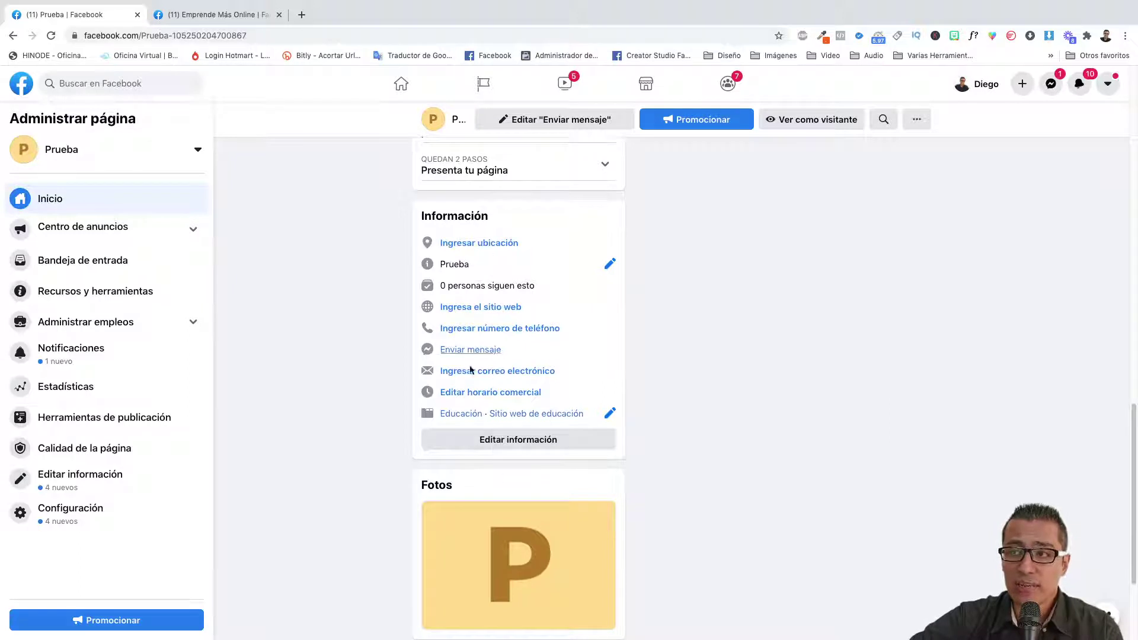
click(480, 307)
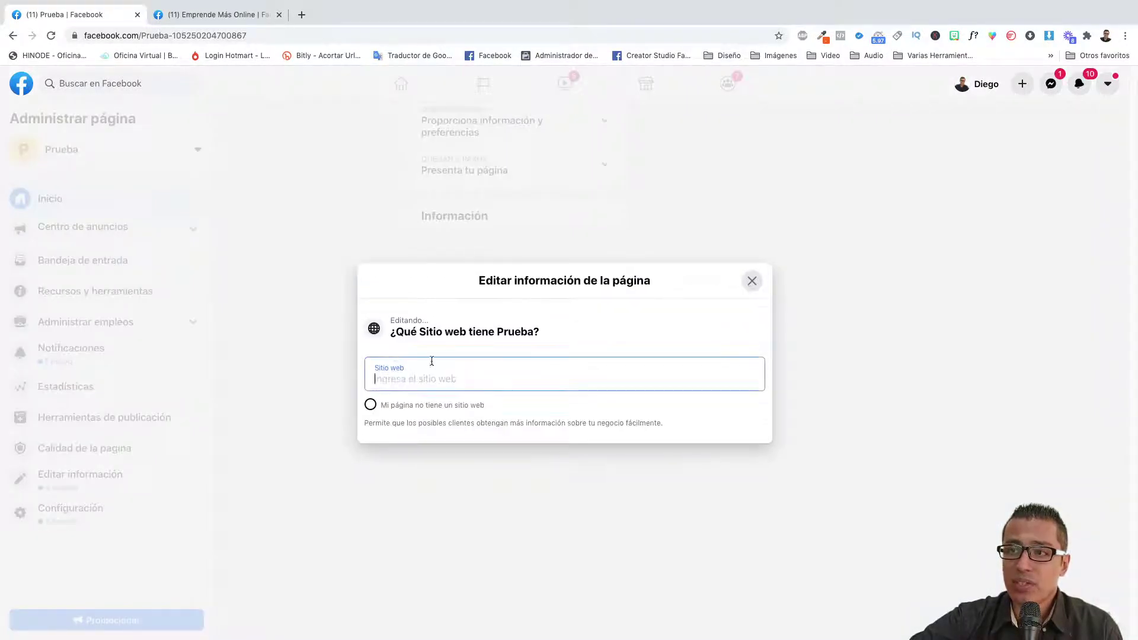
click(751, 281)
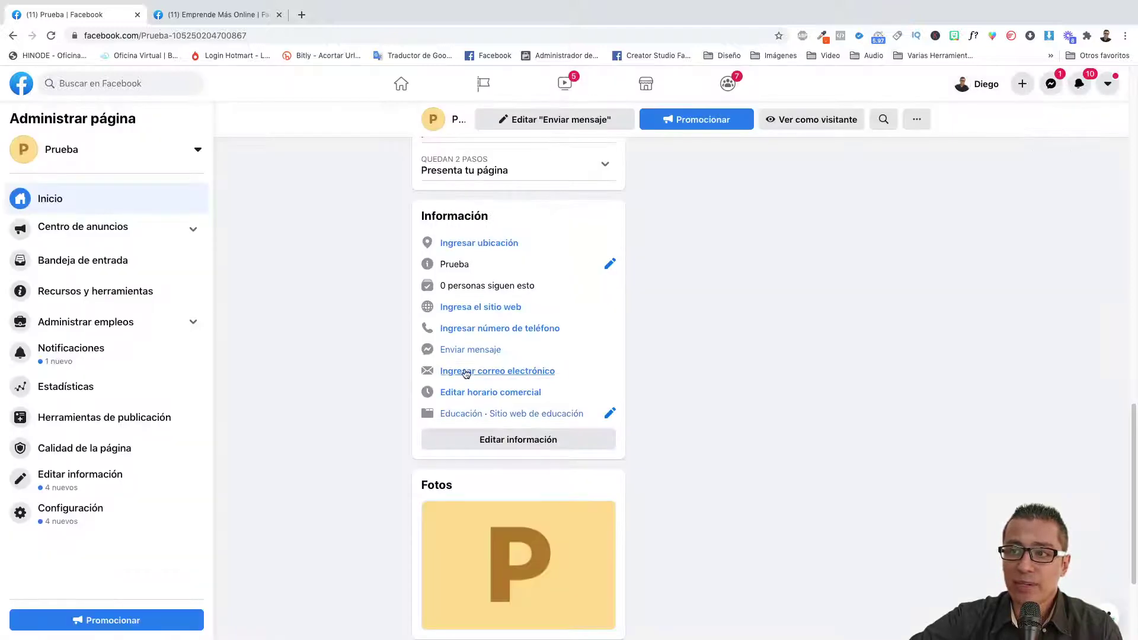
click(478, 308)
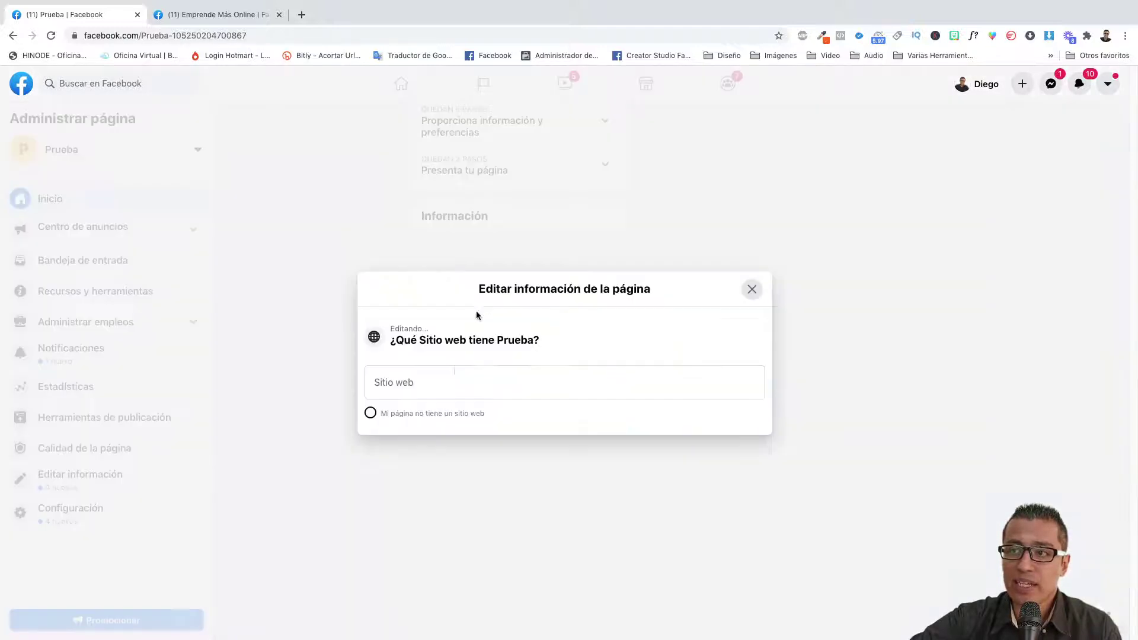
click(484, 373)
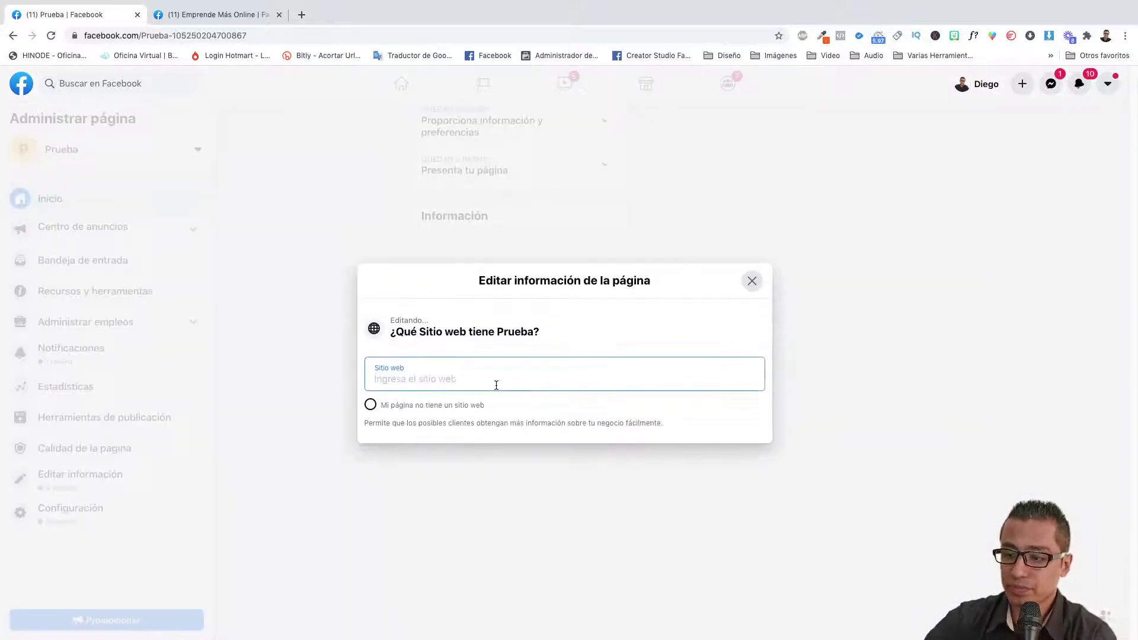
text(https:enorebde)
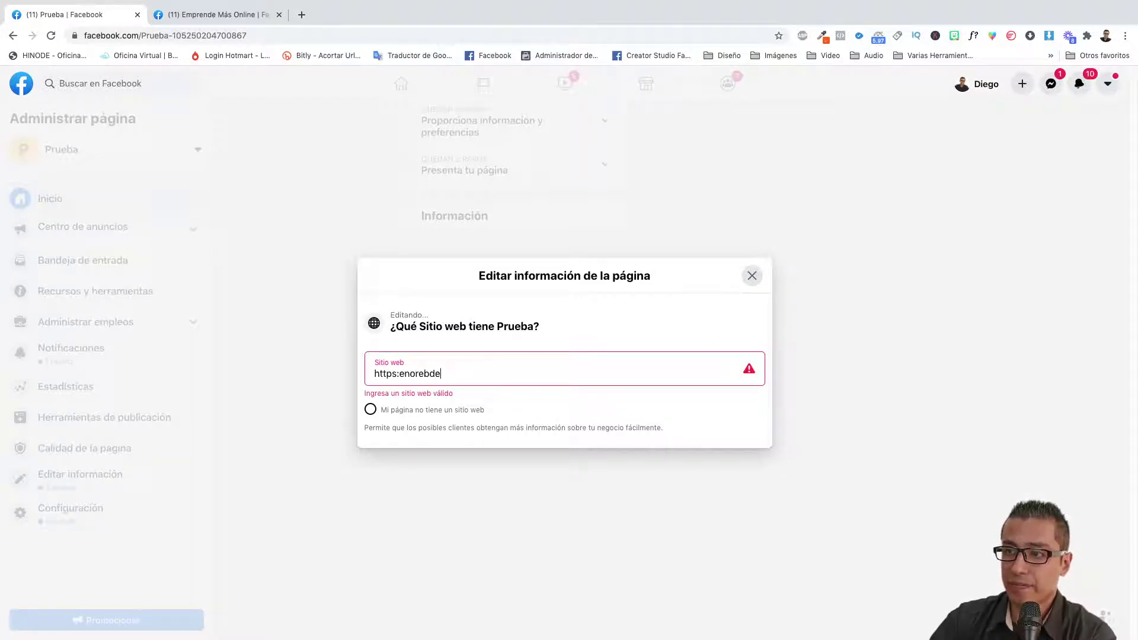
key(BackSpace)
key(BackSpace)
key(BackSpace)
key(BackSpace)
key(BackSpace)
key(BackSpace)
key(BackSpace)
text(mpren)
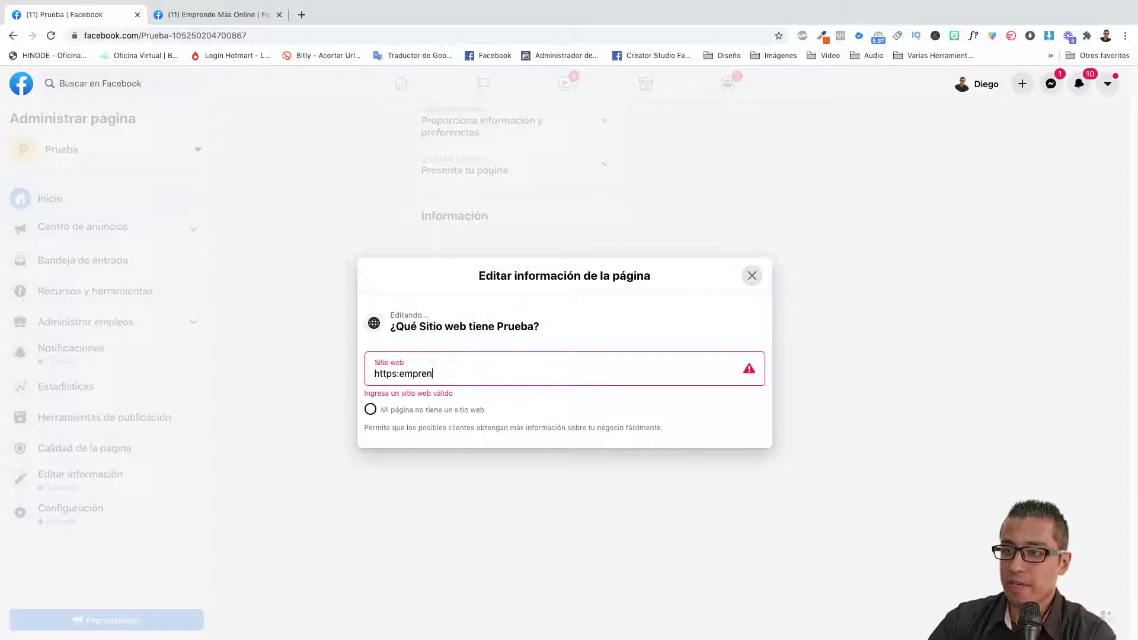
text(demas.online)
click(406, 375)
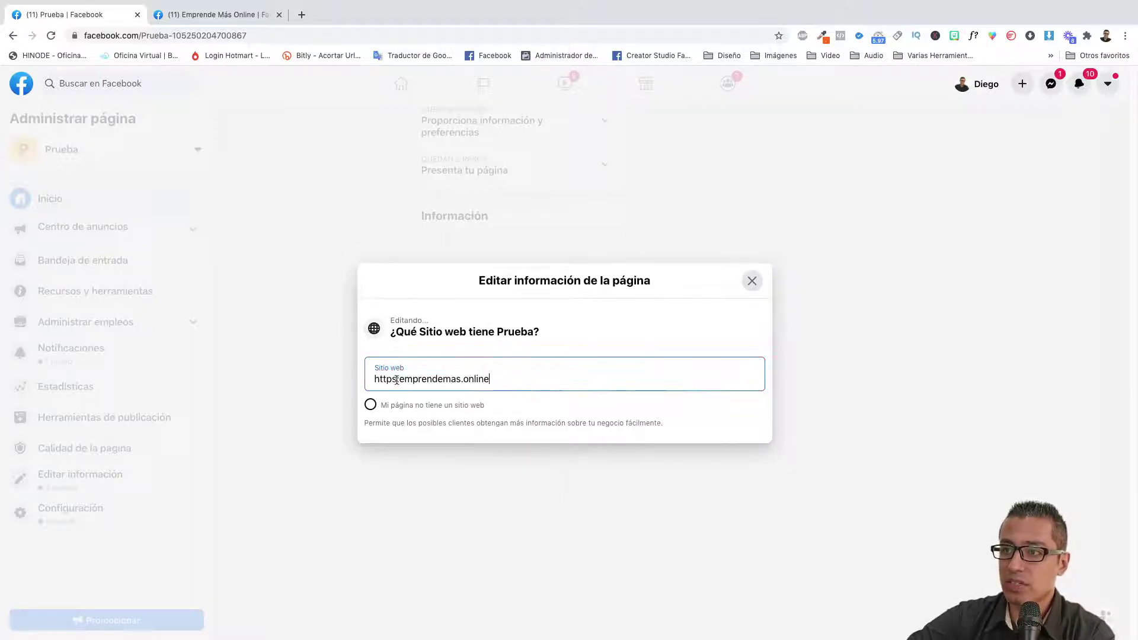
text(//)
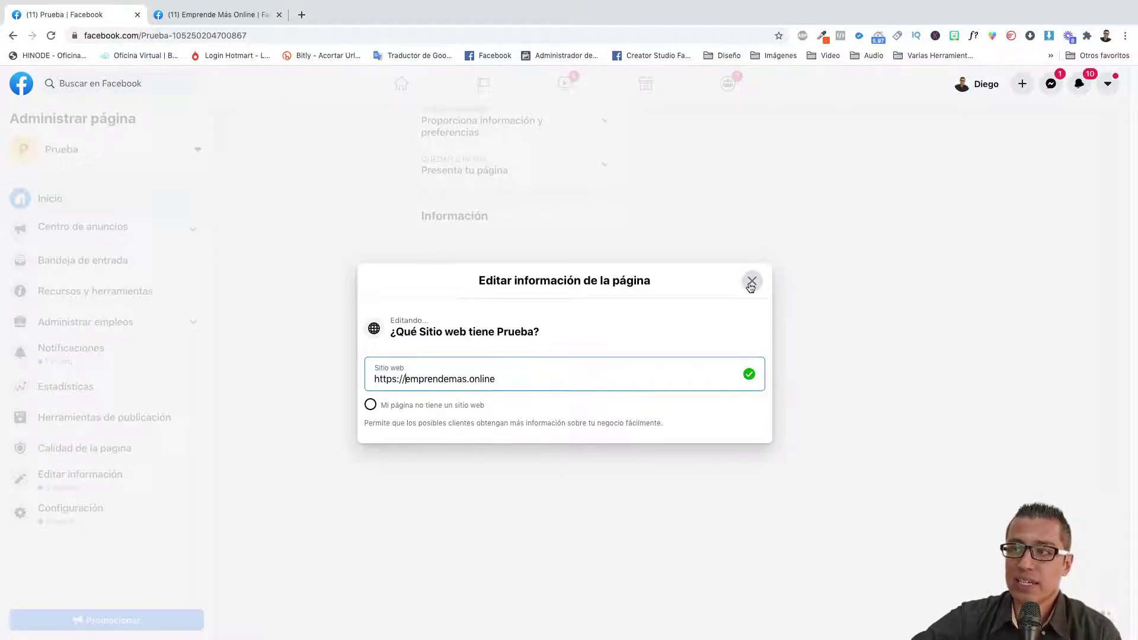
- Clear the website address and close the page information editor
drag(539, 378, 323, 372)
key(BackSpace)
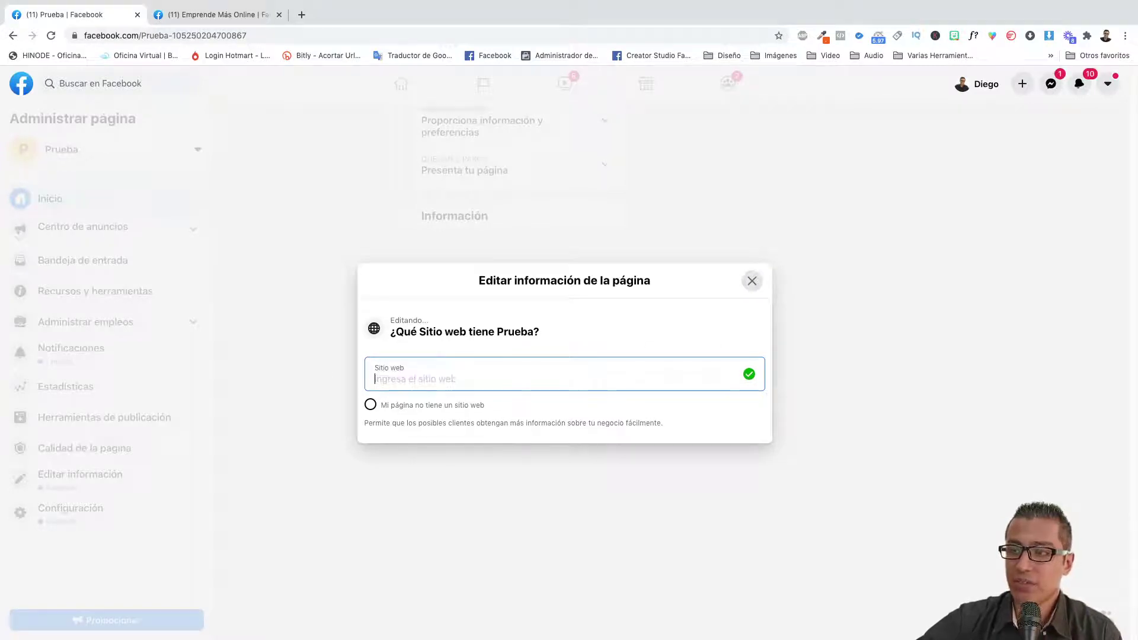
click(750, 281)
- Review the Prueba page's home sections, including contact information, photos, friend invitations, cover photo suggestion and statistics
scroll(541, 272, down, 3)
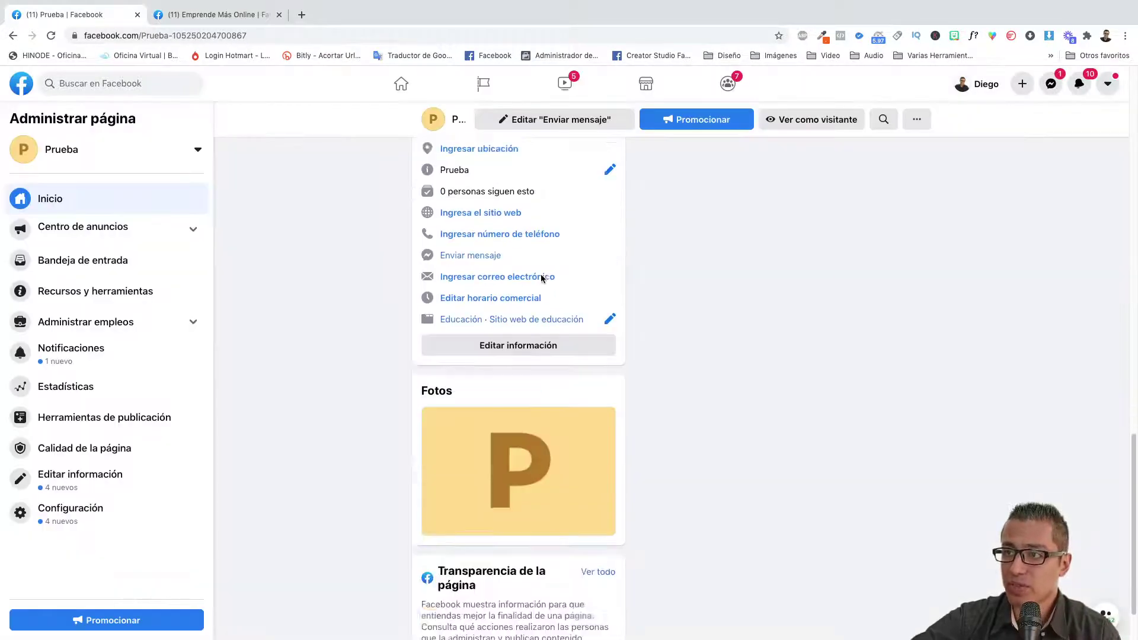
scroll(543, 277, up, 8)
scroll(542, 276, up, 10)
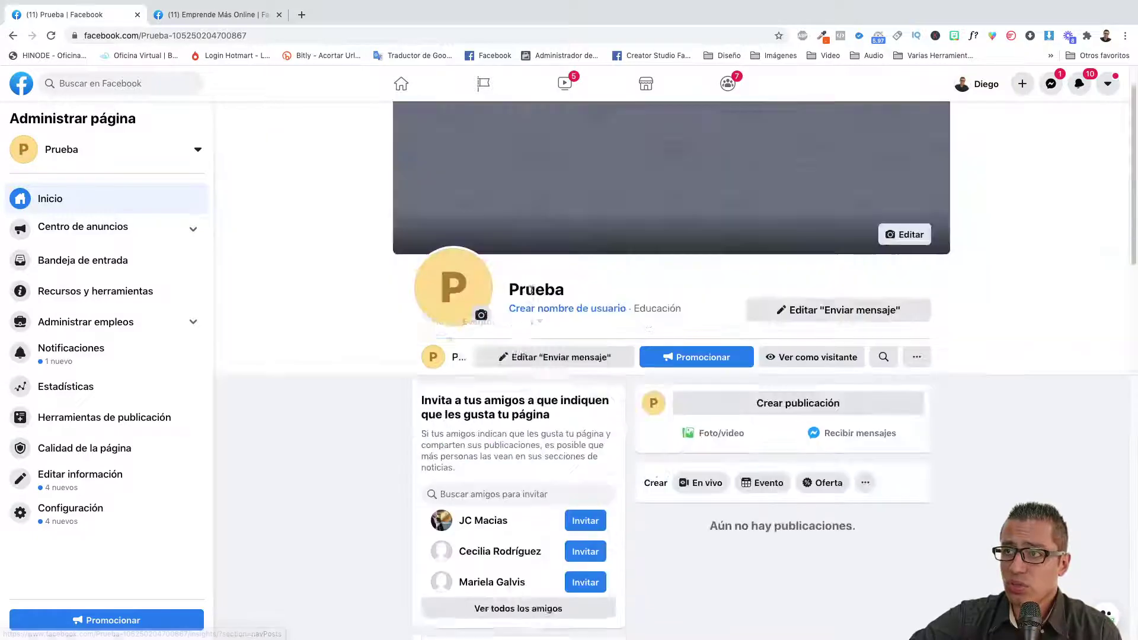
scroll(533, 285, down, 8)
scroll(533, 286, down, 4)
scroll(532, 281, up, 8)
scroll(498, 297, up, 1)
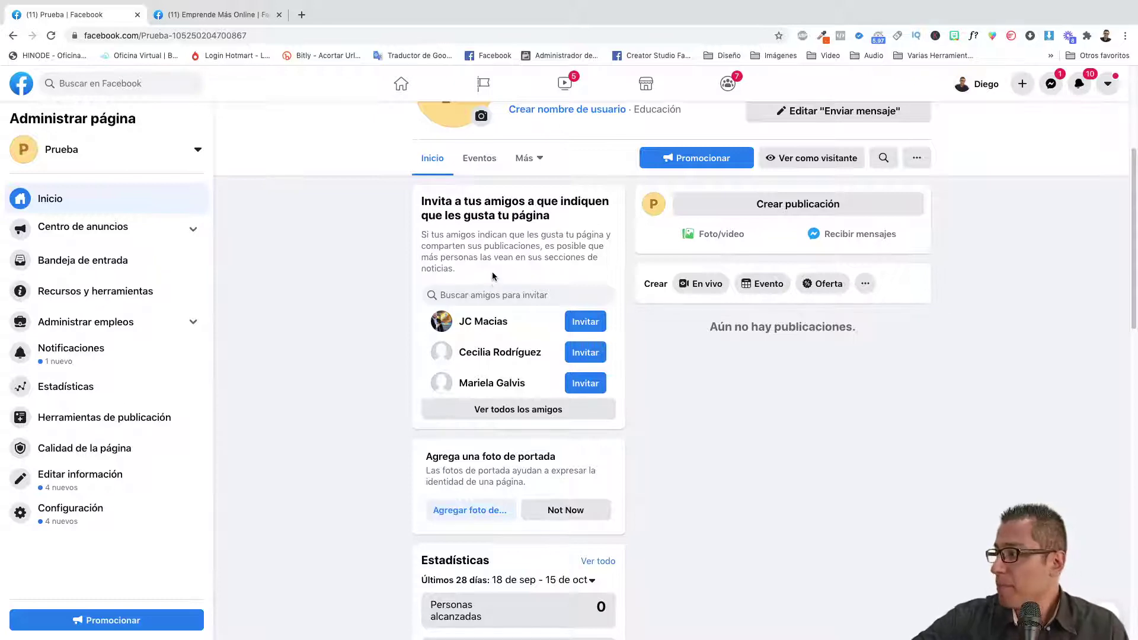
scroll(653, 253, down, 2)
scroll(653, 254, down, 5)
scroll(684, 272, up, 10)
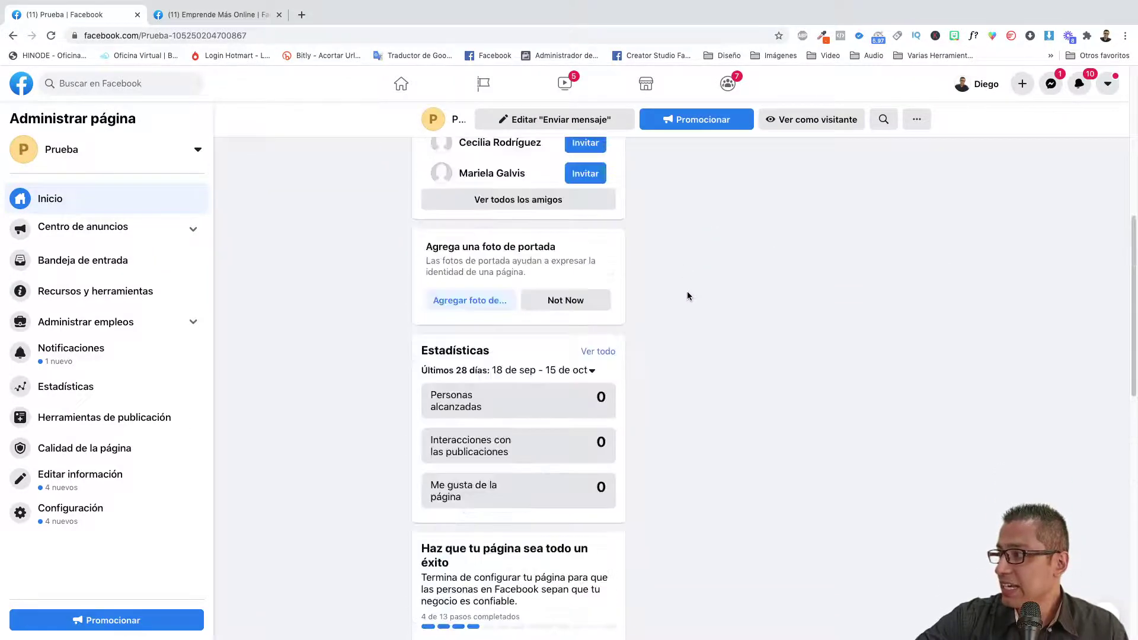